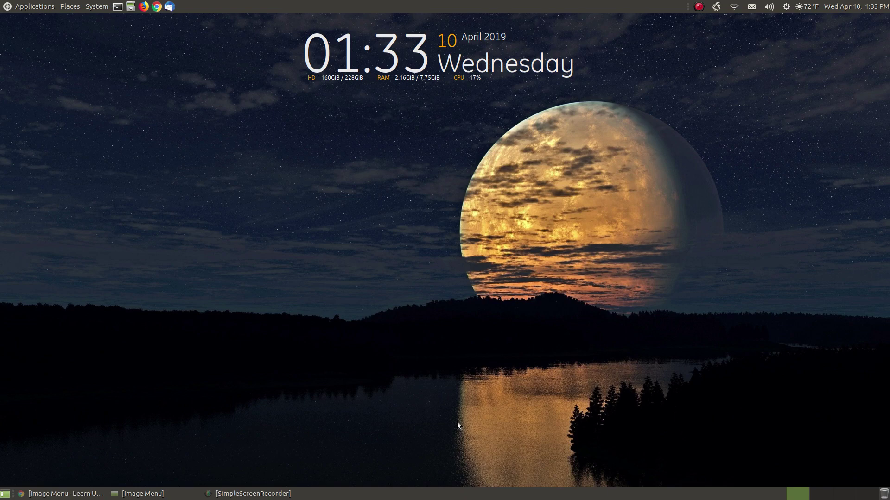
Step: Restore Chrome and scroll the Image Menu tutorial to its Image menu screenshot and command list
{"action": "left_click", "coordinate": [65, 494]}
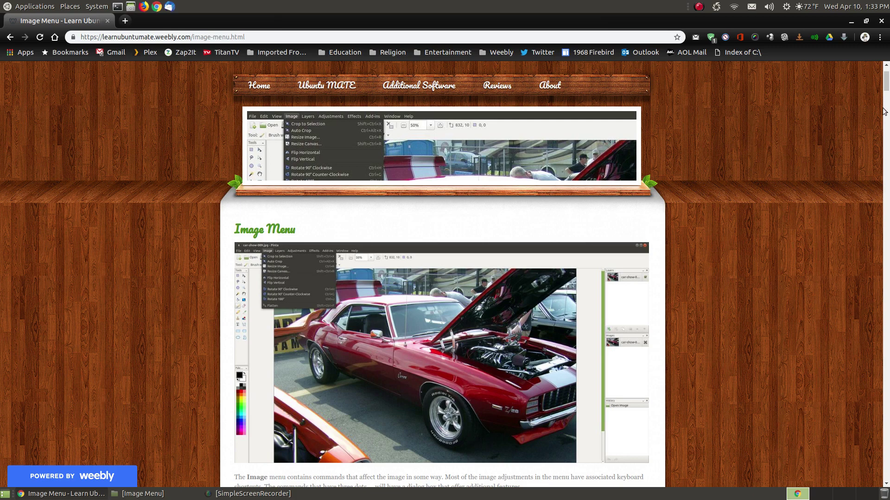
{"action": "left_click_drag", "start_coordinate": [886, 82], "coordinate": [886, 87]}
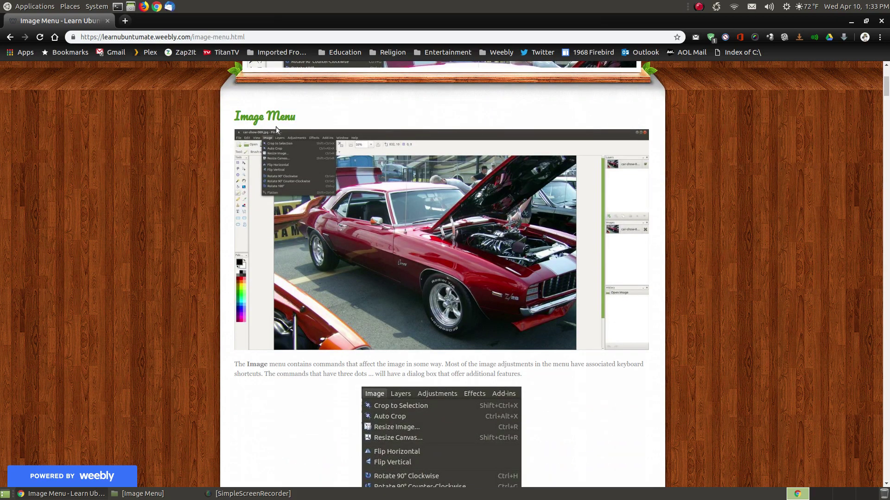
{"action": "scroll", "coordinate": [383, 316], "scroll_direction": "down", "scroll_amount": 4}
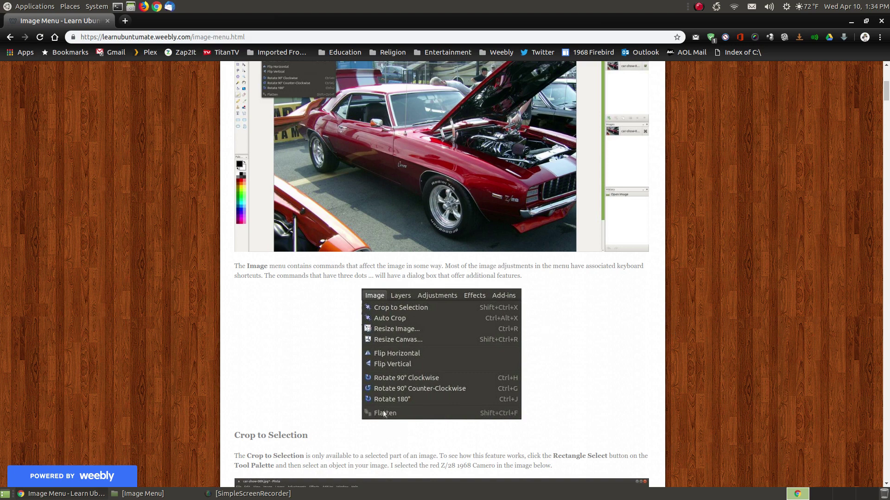
{"action": "mouse_move", "coordinate": [886, 95]}
{"action": "left_mouse_down"}
{"action": "mouse_move", "coordinate": [887, 470]}
{"action": "mouse_move", "coordinate": [888, 76]}
{"action": "mouse_move", "coordinate": [888, 92]}
{"action": "left_mouse_up"}
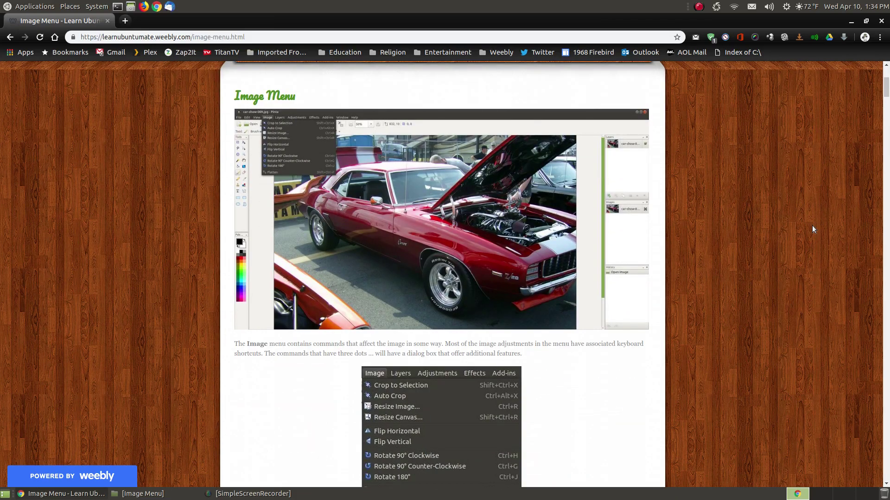
Step: Hide Chrome and open car-show-003.jpg from the Image Menu folder in Pinta Image Editor
{"action": "left_click", "coordinate": [851, 23]}
{"action": "left_click", "coordinate": [170, 493]}
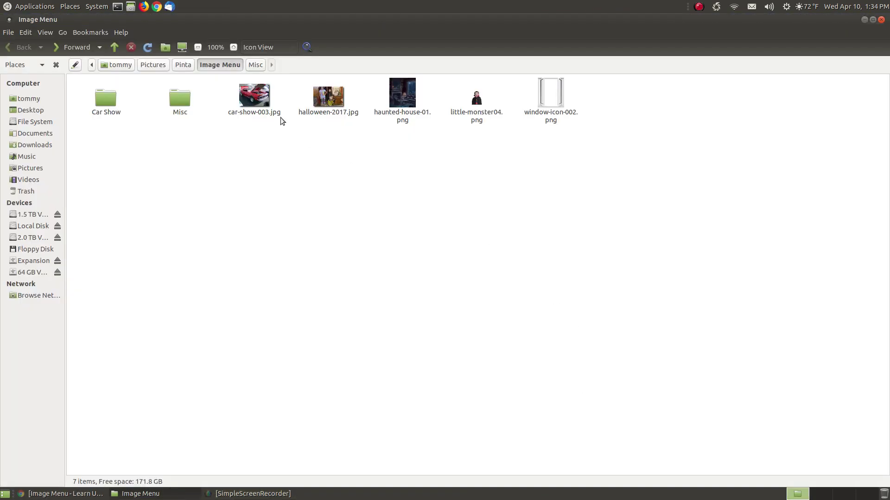
{"action": "right_click", "coordinate": [264, 95]}
{"action": "mouse_move", "coordinate": [326, 113]}
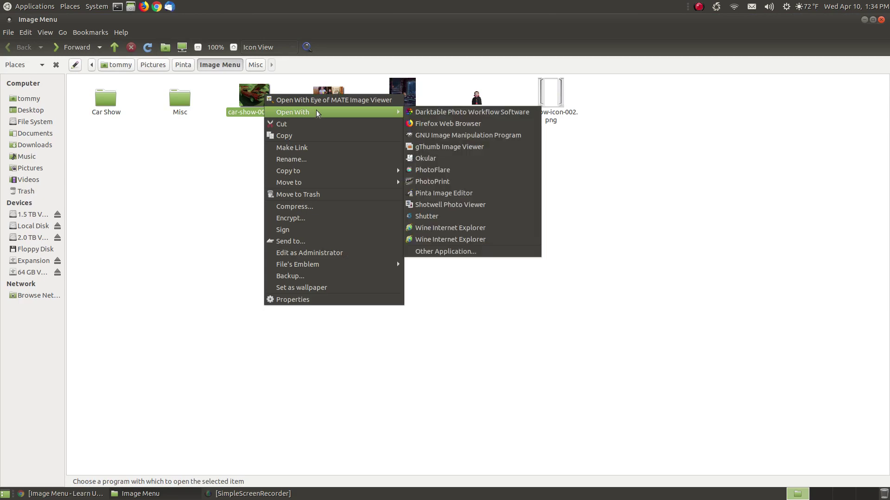
{"action": "left_click", "coordinate": [471, 192]}
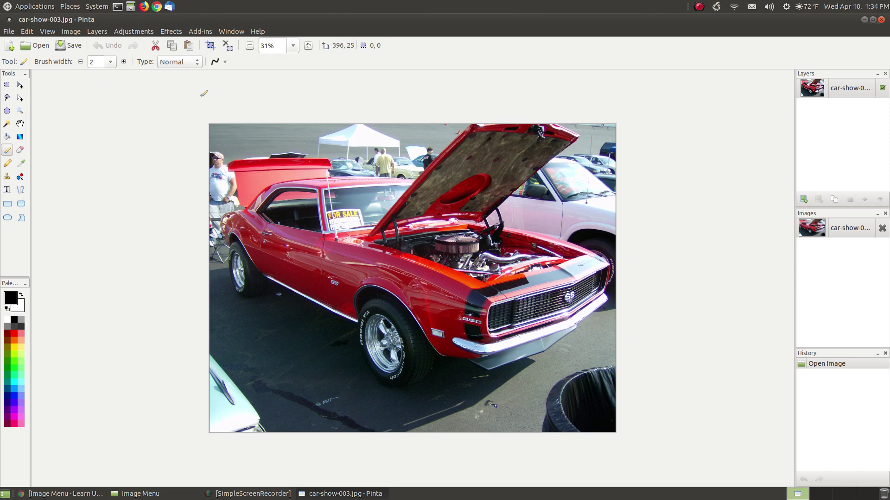
{"action": "left_click", "coordinate": [71, 31]}
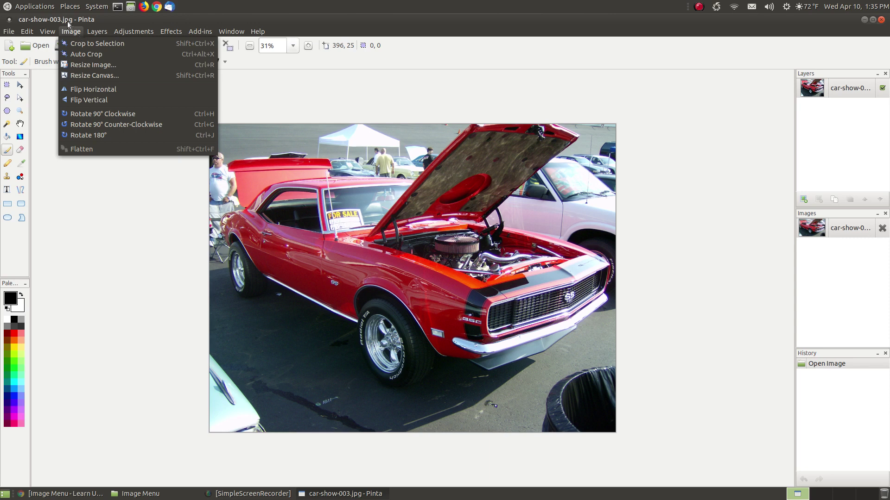
{"action": "left_click", "coordinate": [717, 212]}
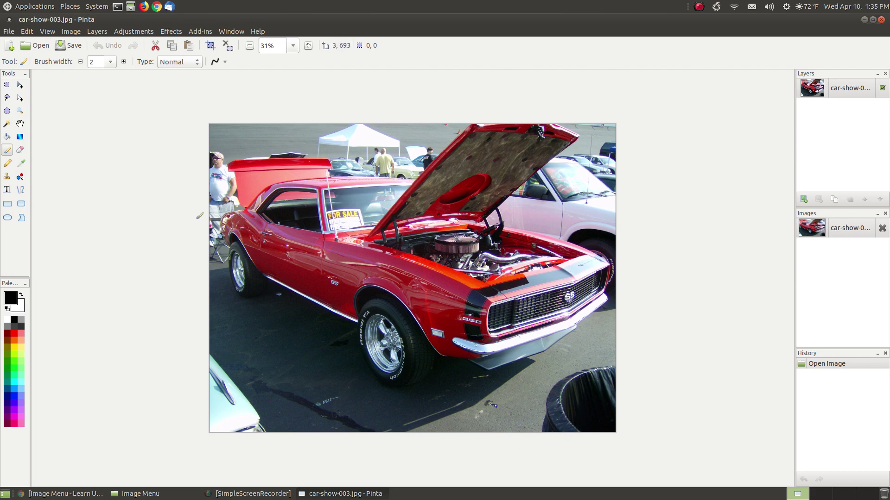
Step: Draw a 2701 × 1814 rectangular selection framing the red car
{"action": "left_click", "coordinate": [7, 85]}
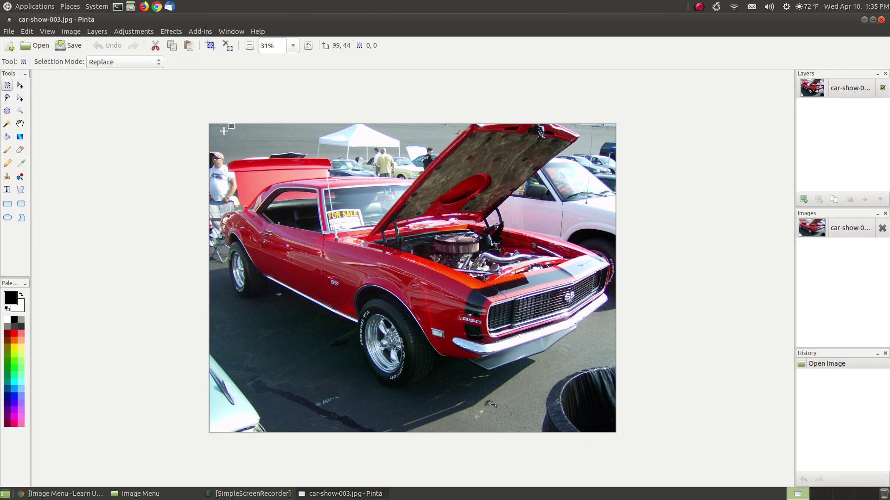
{"action": "left_click_drag", "start_coordinate": [224, 129], "coordinate": [230, 164]}
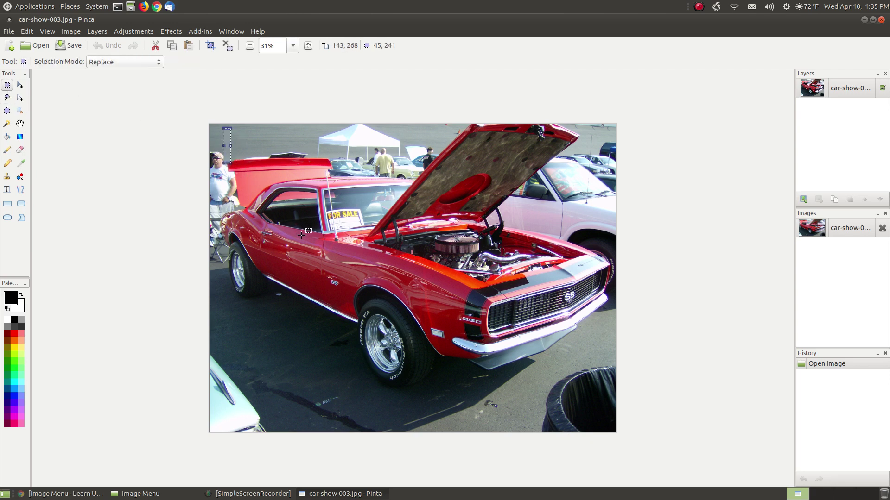
{"action": "left_click_drag", "start_coordinate": [342, 277], "coordinate": [424, 293]}
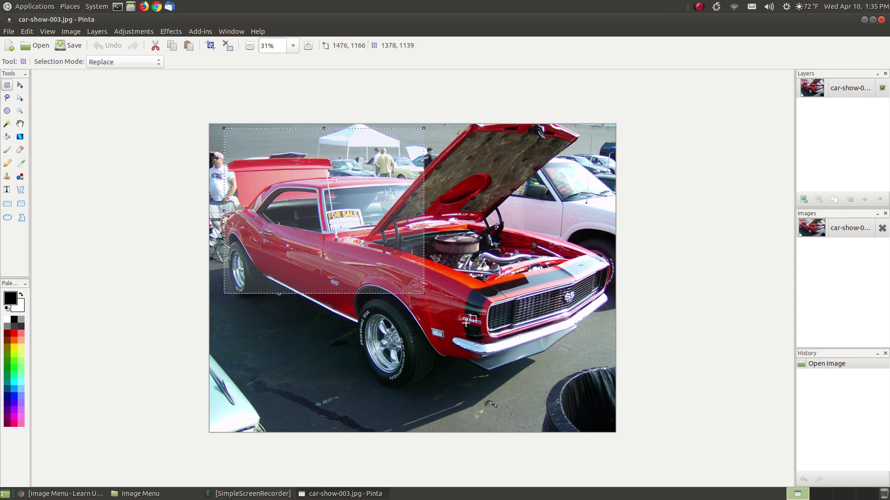
{"action": "left_click_drag", "start_coordinate": [513, 356], "coordinate": [624, 384]}
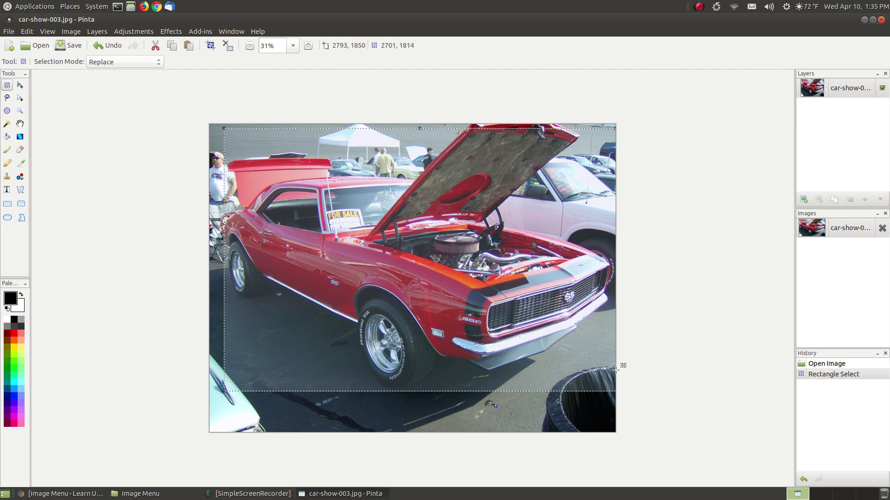
{"action": "left_click", "coordinate": [78, 30]}
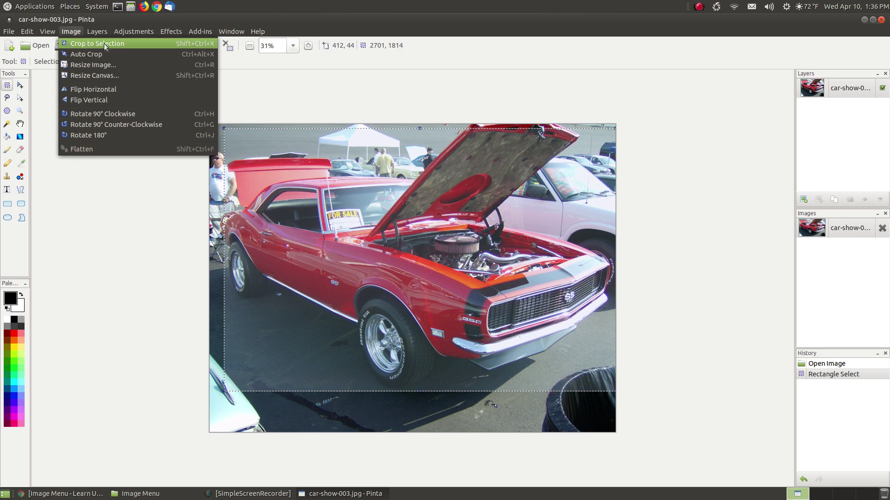
Step: Crop the car photo to the selected rectangle
{"action": "left_click", "coordinate": [130, 43]}
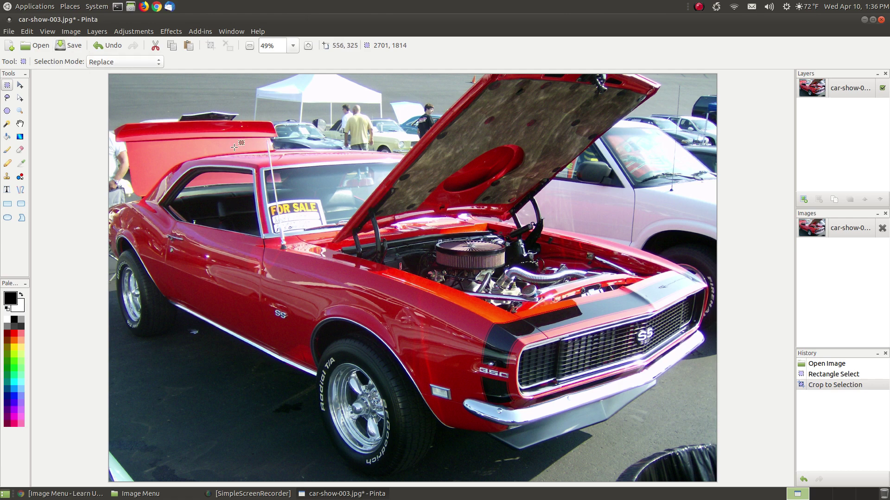
{"action": "left_click", "coordinate": [9, 31]}
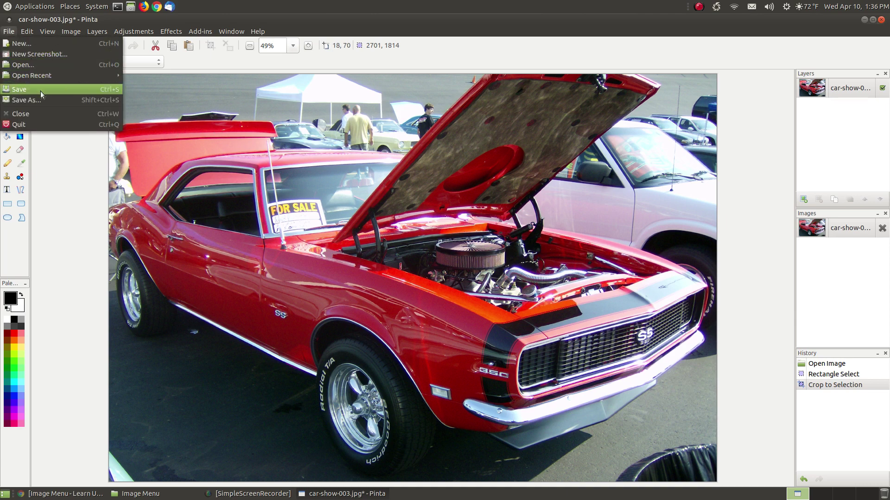
{"action": "left_click", "coordinate": [337, 20]}
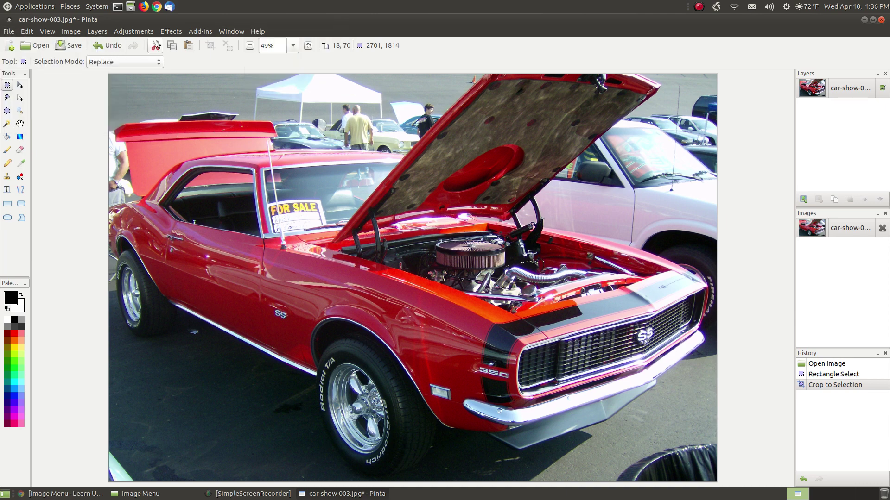
Step: Save the cropped car photo at JPEG quality 85 and close Pinta
{"action": "left_click", "coordinate": [69, 46]}
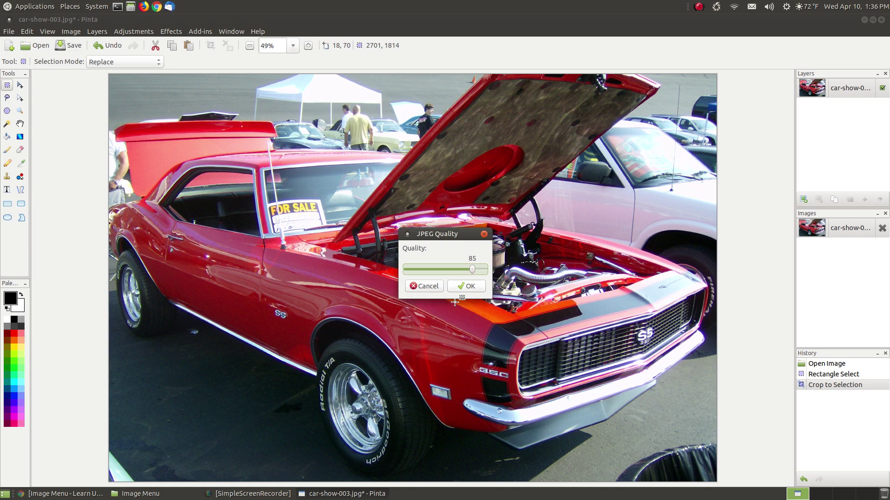
{"action": "left_click", "coordinate": [461, 288]}
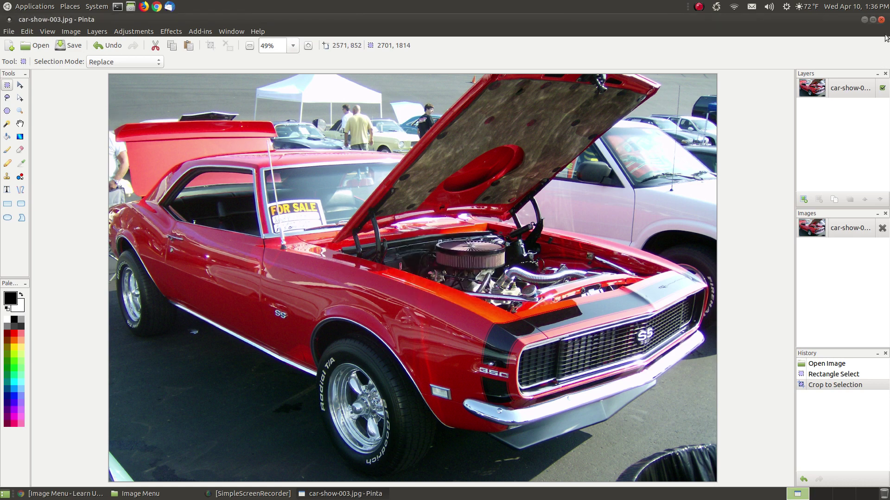
{"action": "left_click", "coordinate": [881, 20]}
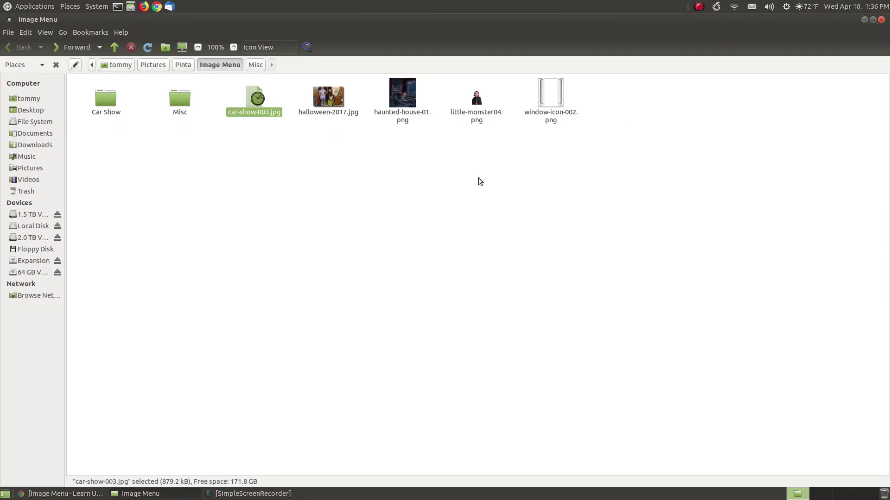
{"action": "left_click", "coordinate": [257, 106]}
{"action": "double_click", "coordinate": [257, 107]}
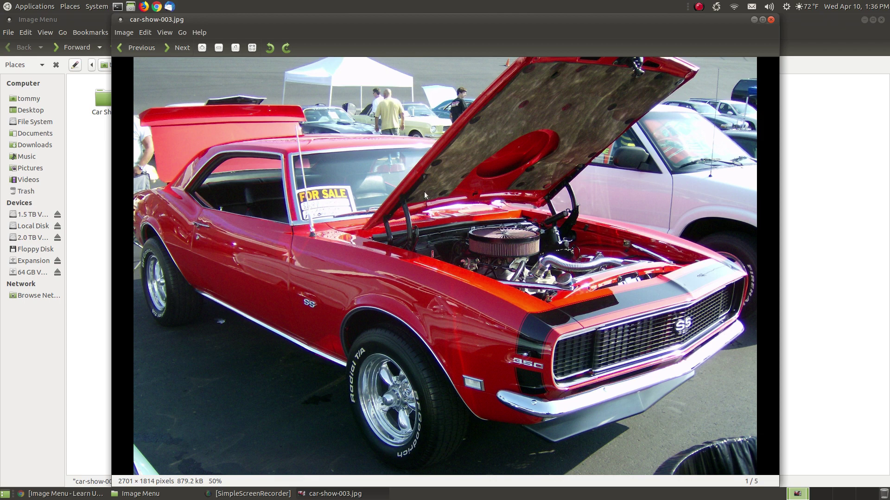
{"action": "left_click", "coordinate": [772, 20]}
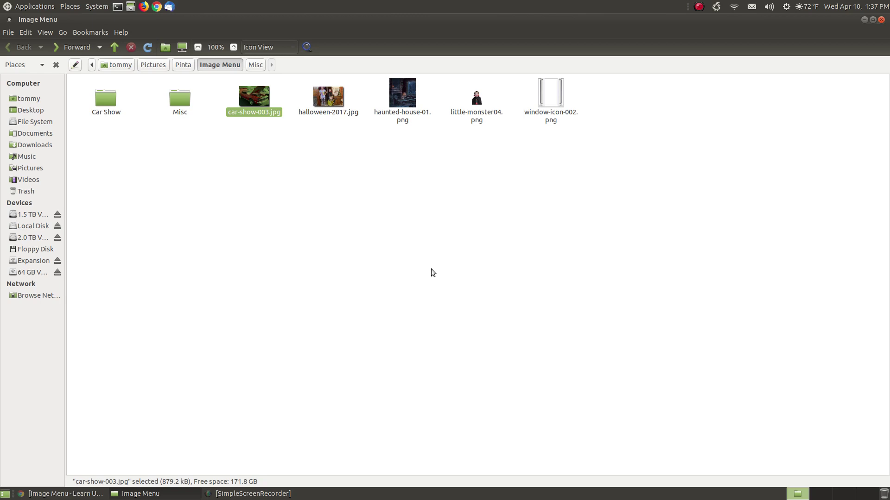
Step: Open halloween-2017.jpg with Pinta Image Editor from the Image Menu folder
{"action": "left_click", "coordinate": [330, 97]}
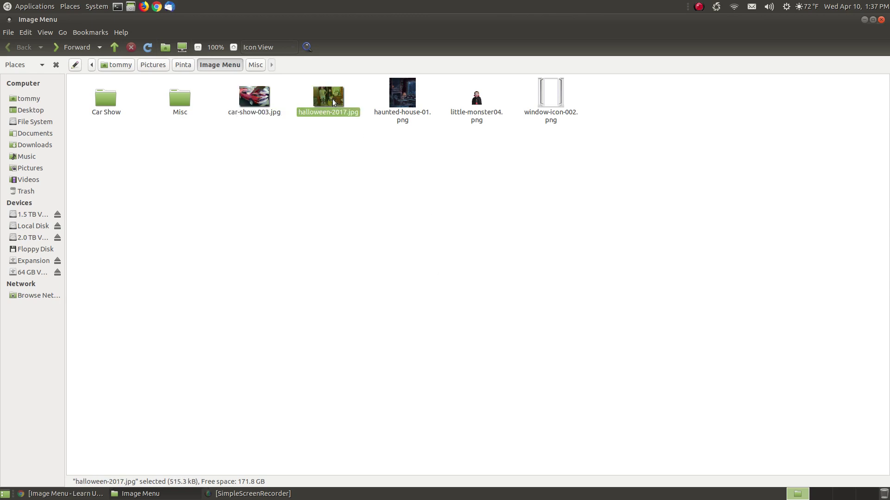
{"action": "right_click", "coordinate": [334, 100]}
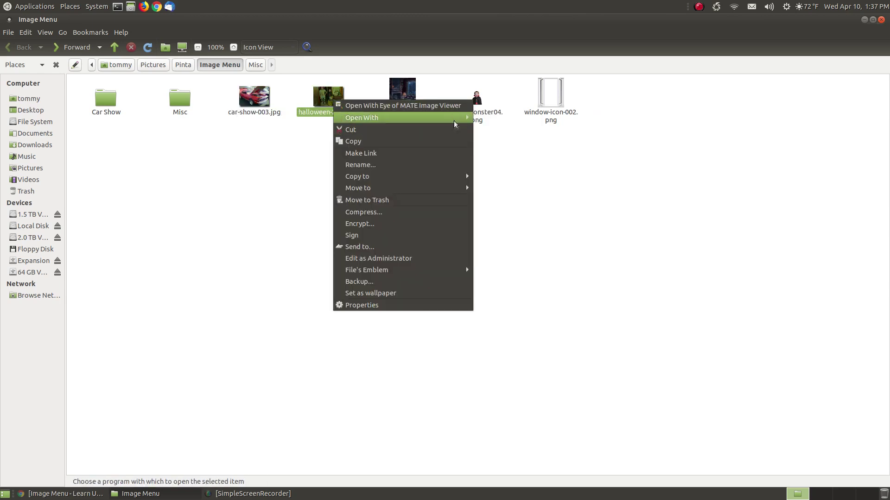
{"action": "mouse_move", "coordinate": [459, 118]}
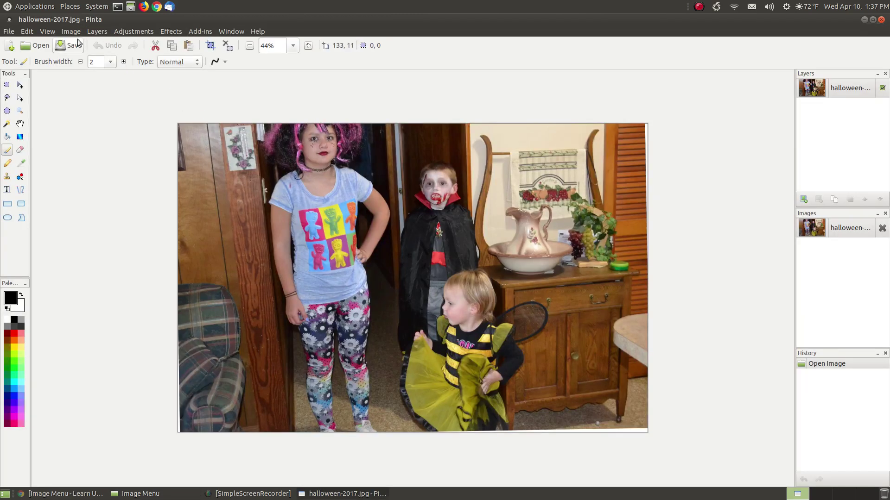
Step: Browse the Image menu commands for the Halloween photo without running any
{"action": "left_click", "coordinate": [71, 32]}
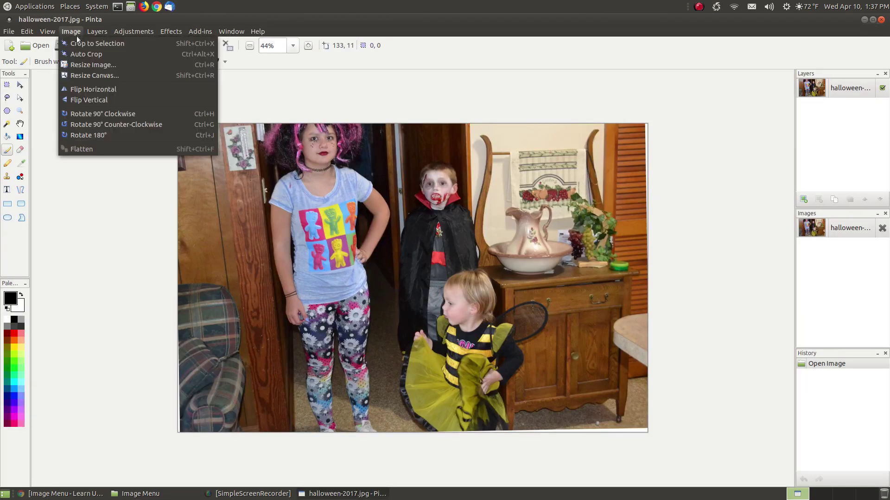
{"action": "left_click", "coordinate": [401, 28]}
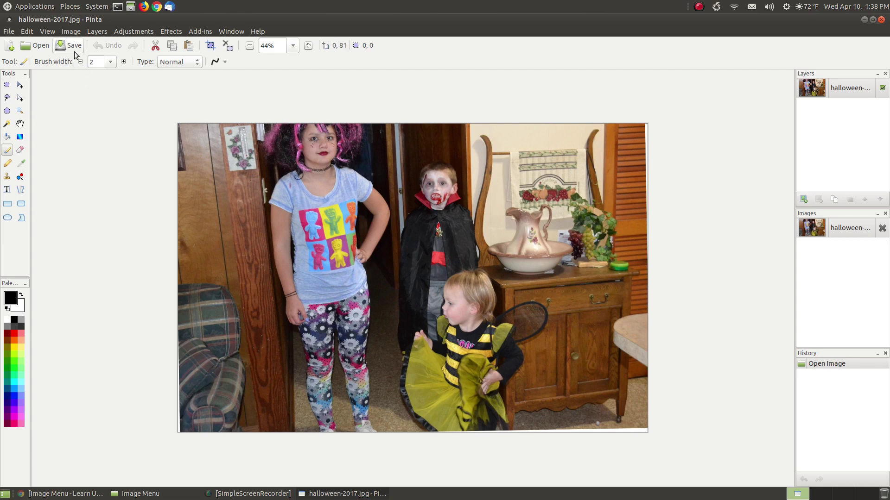
{"action": "left_click", "coordinate": [70, 31]}
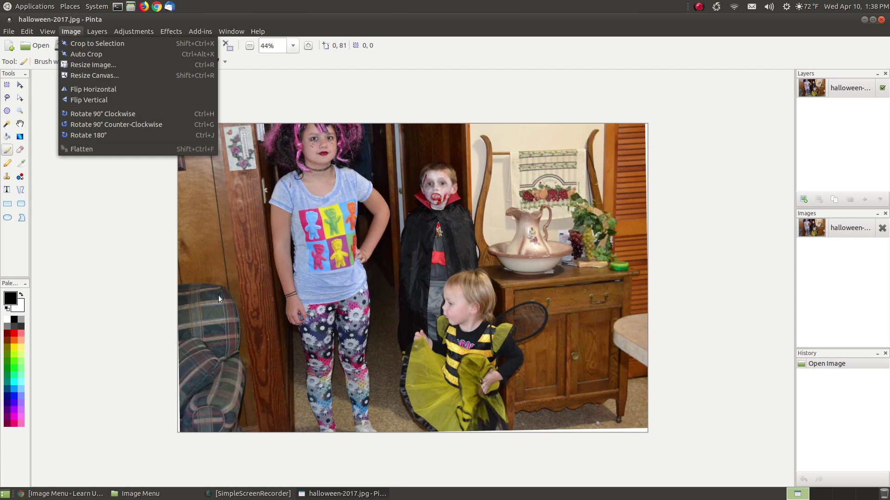
Step: Apply Crop to Selection to the Halloween photo about 22 times in a row
{"action": "left_click", "coordinate": [117, 51]}
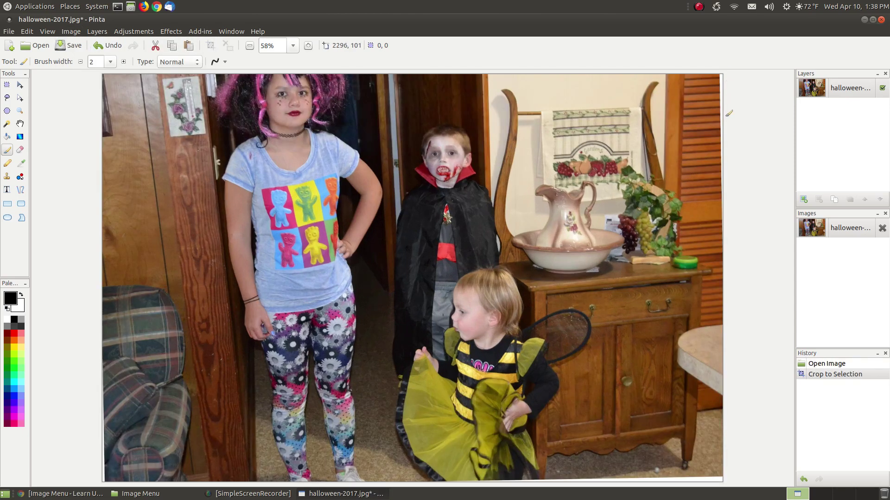
{"action": "left_click", "coordinate": [72, 31]}
{"action": "left_click", "coordinate": [83, 54]}
{"action": "left_click", "coordinate": [73, 32]}
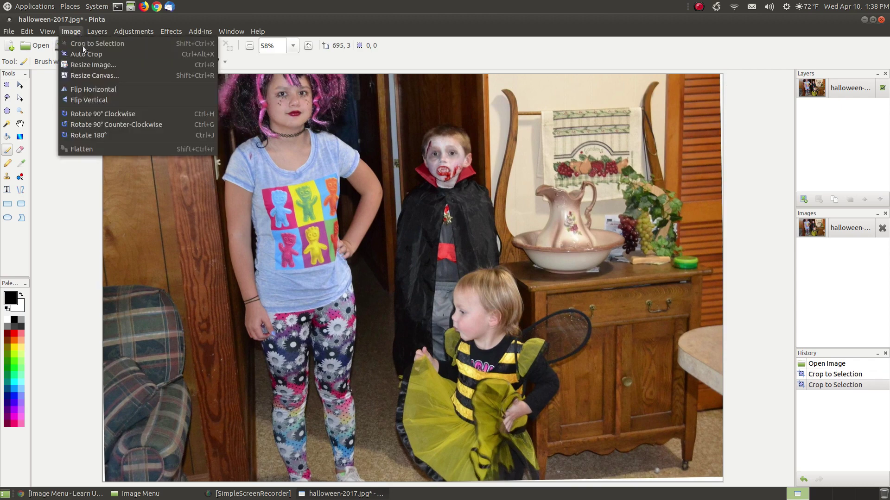
{"action": "left_click", "coordinate": [84, 54]}
{"action": "left_click", "coordinate": [74, 31]}
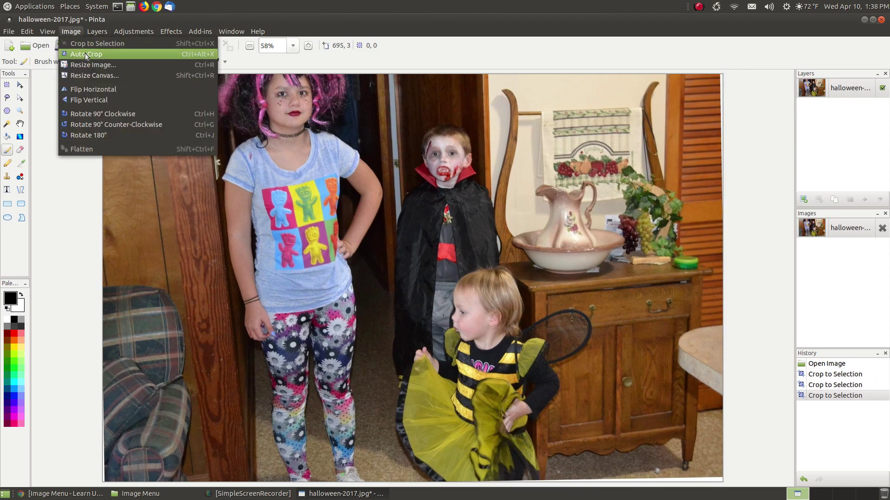
{"action": "left_click", "coordinate": [81, 55]}
{"action": "left_click", "coordinate": [76, 32]}
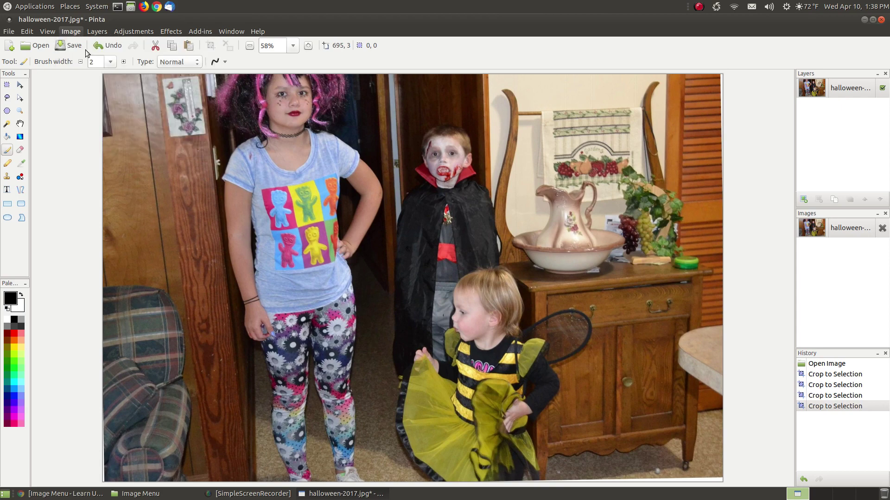
{"action": "left_click", "coordinate": [85, 54]}
{"action": "left_click", "coordinate": [75, 31]}
{"action": "left_click", "coordinate": [83, 54]}
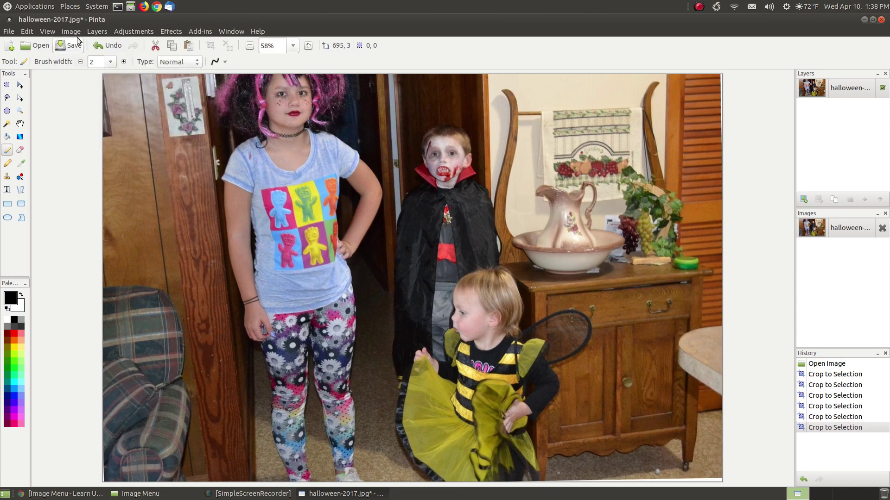
{"action": "left_click", "coordinate": [76, 31]}
{"action": "left_click", "coordinate": [87, 55]}
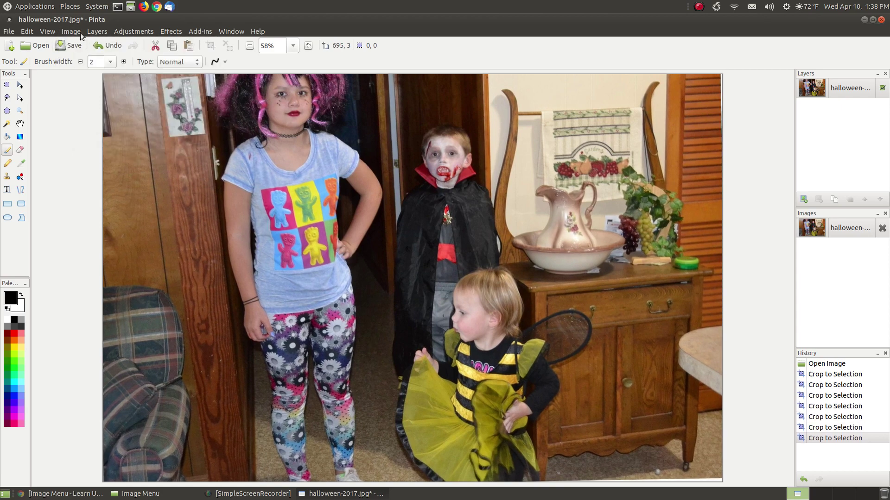
{"action": "left_click", "coordinate": [80, 32]}
{"action": "left_click", "coordinate": [86, 54]}
{"action": "left_click", "coordinate": [76, 31]}
{"action": "left_click", "coordinate": [84, 54]}
{"action": "left_click", "coordinate": [75, 32]}
{"action": "left_click", "coordinate": [88, 55]}
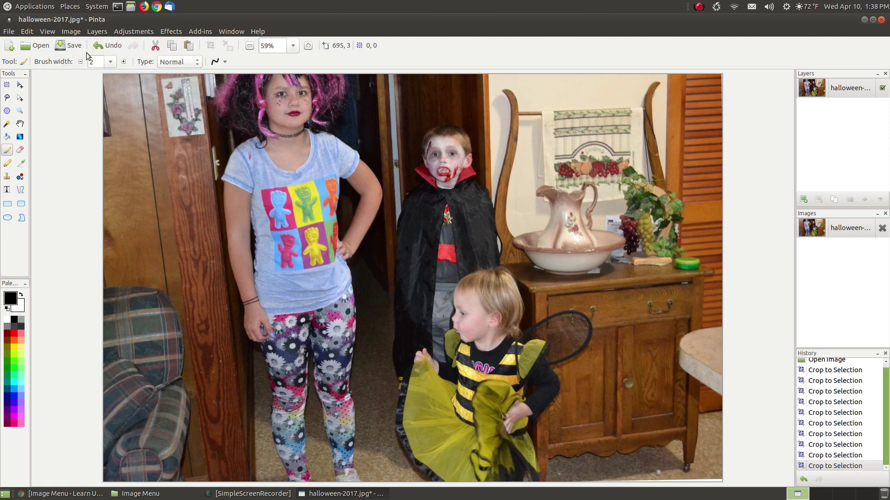
{"action": "left_click", "coordinate": [79, 33]}
{"action": "left_click", "coordinate": [86, 54]}
{"action": "left_click", "coordinate": [78, 33]}
{"action": "left_click", "coordinate": [84, 53]}
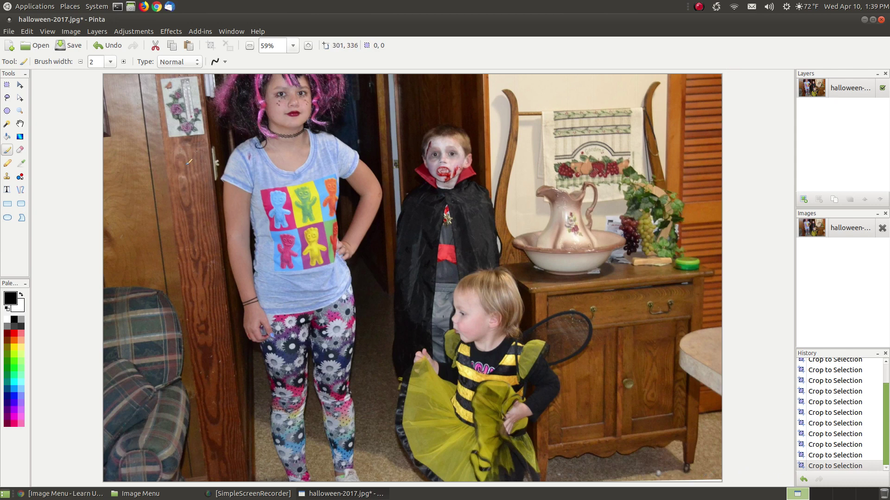
{"action": "left_click", "coordinate": [71, 31]}
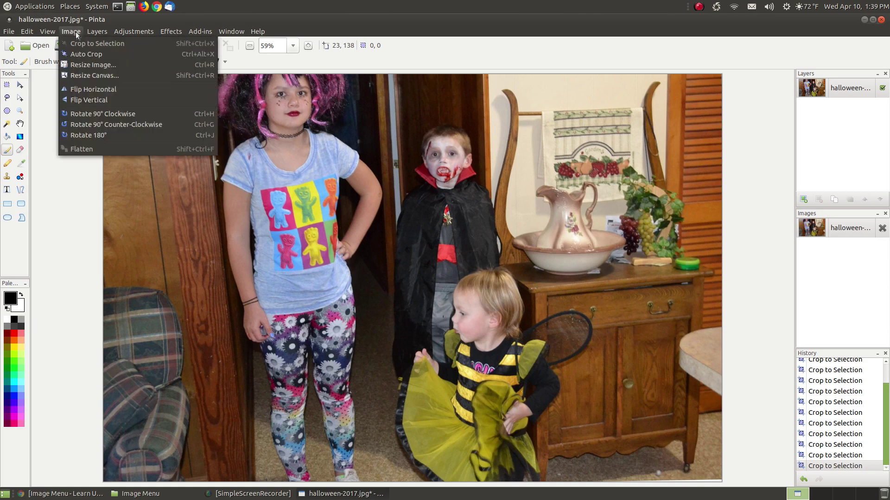
{"action": "left_click", "coordinate": [90, 56]}
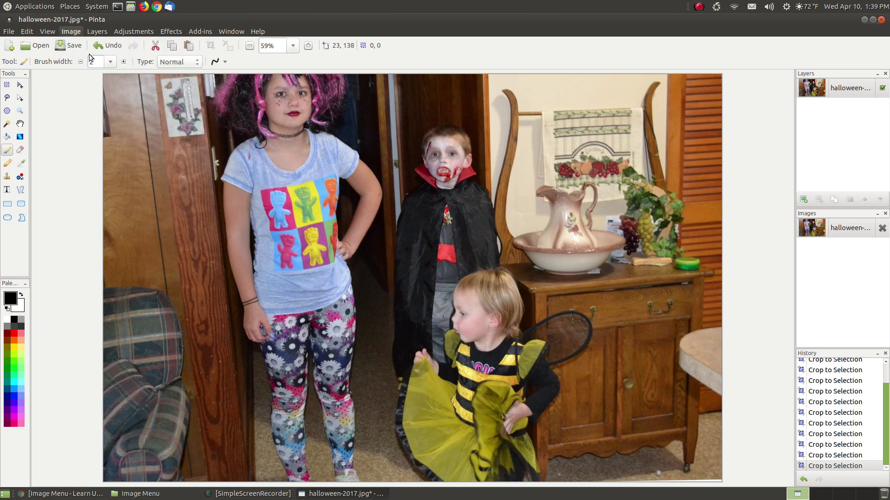
{"action": "left_click", "coordinate": [81, 32]}
{"action": "left_click", "coordinate": [89, 54]}
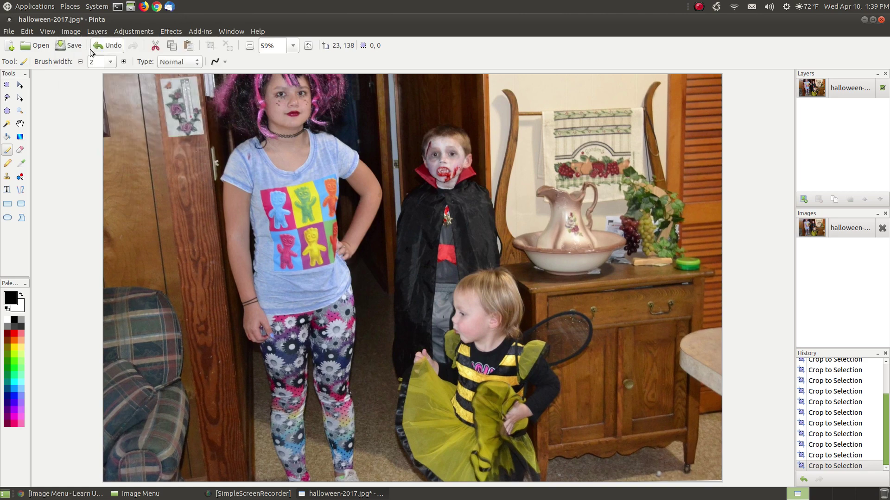
{"action": "left_click", "coordinate": [76, 33]}
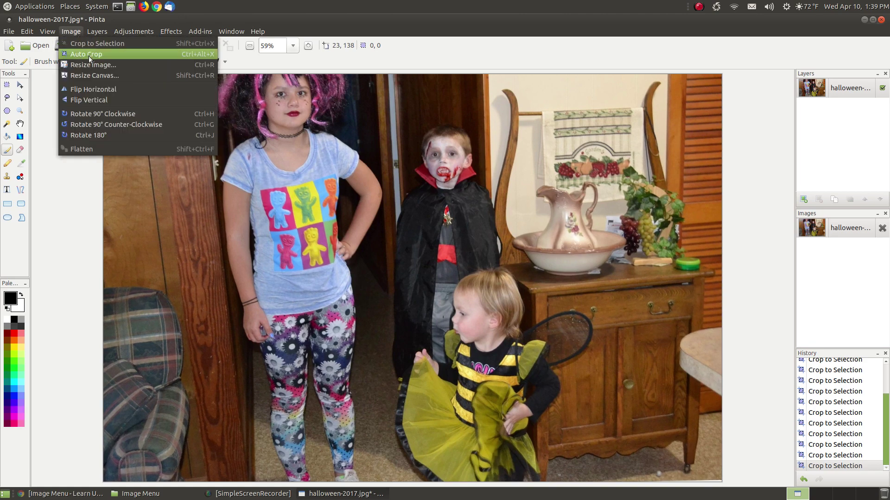
{"action": "left_click", "coordinate": [88, 54]}
{"action": "left_click", "coordinate": [78, 34]}
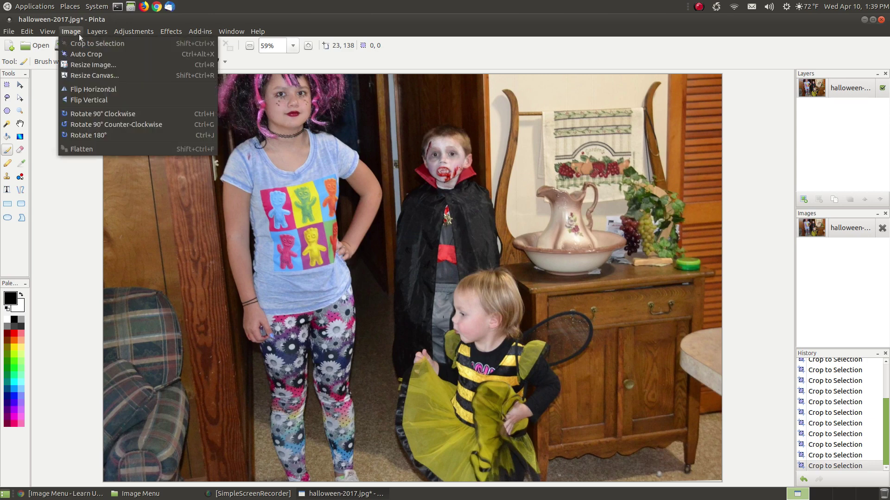
{"action": "left_click", "coordinate": [89, 55]}
{"action": "left_click", "coordinate": [82, 34]}
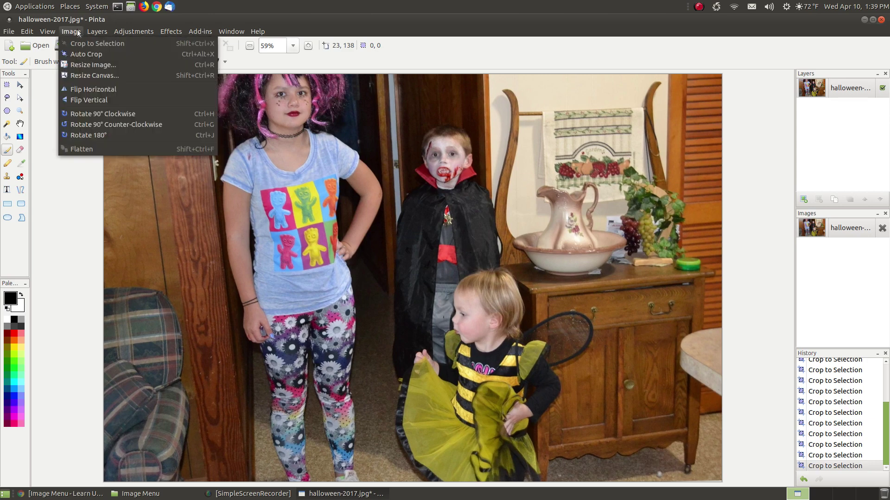
{"action": "left_click", "coordinate": [87, 52]}
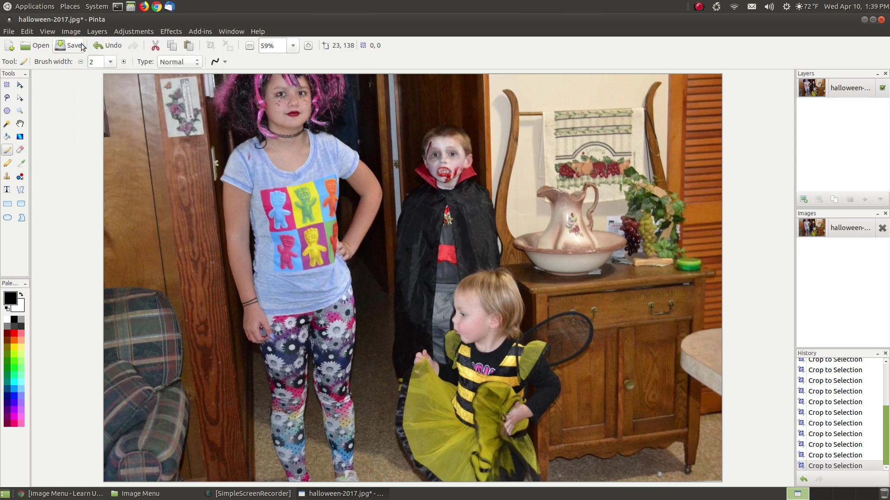
{"action": "left_click", "coordinate": [72, 33]}
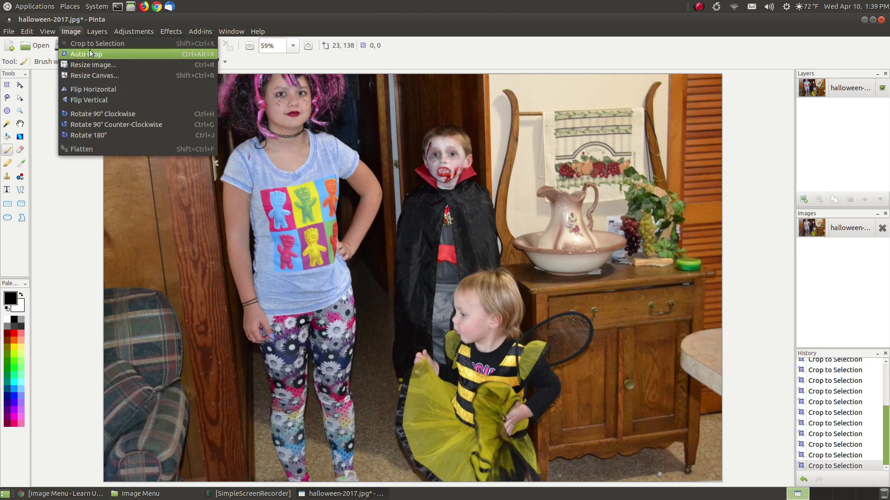
{"action": "left_click", "coordinate": [87, 53]}
{"action": "left_click", "coordinate": [71, 31]}
{"action": "left_click", "coordinate": [86, 52]}
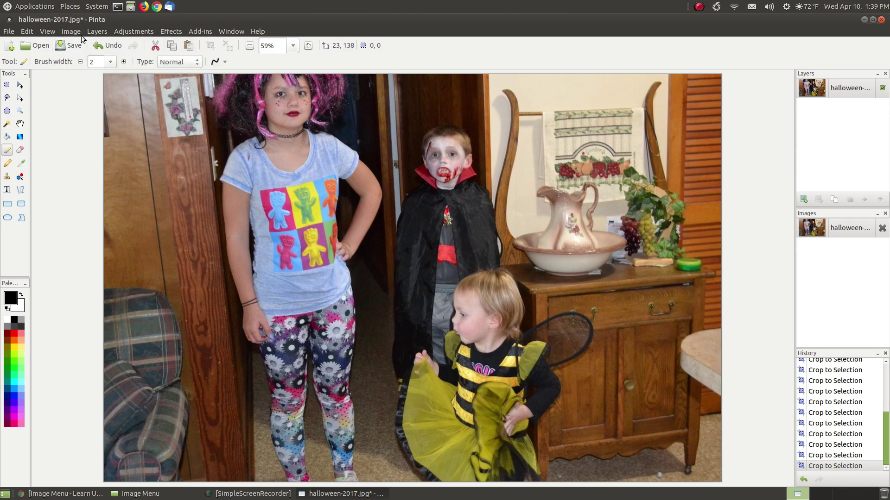
{"action": "left_click", "coordinate": [71, 32]}
{"action": "left_click", "coordinate": [88, 55]}
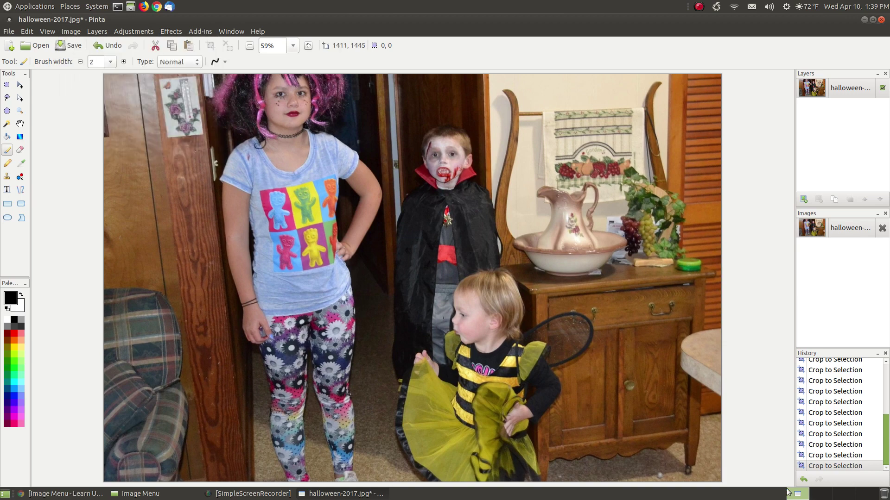
{"action": "left_click", "coordinate": [71, 31]}
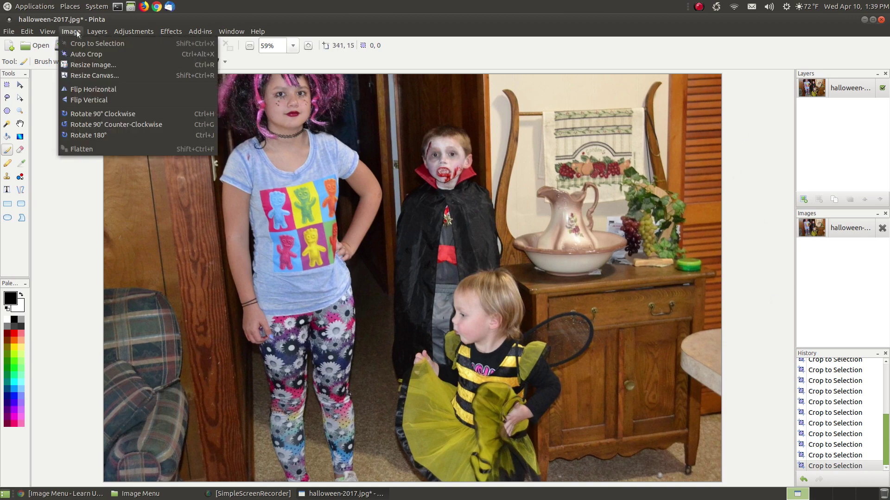
{"action": "left_click", "coordinate": [86, 53]}
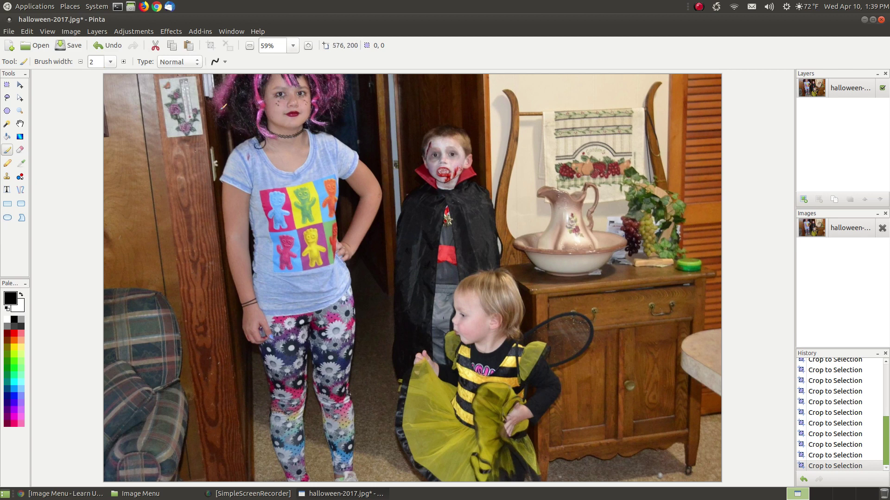
{"action": "left_click", "coordinate": [73, 33]}
{"action": "left_click", "coordinate": [86, 54]}
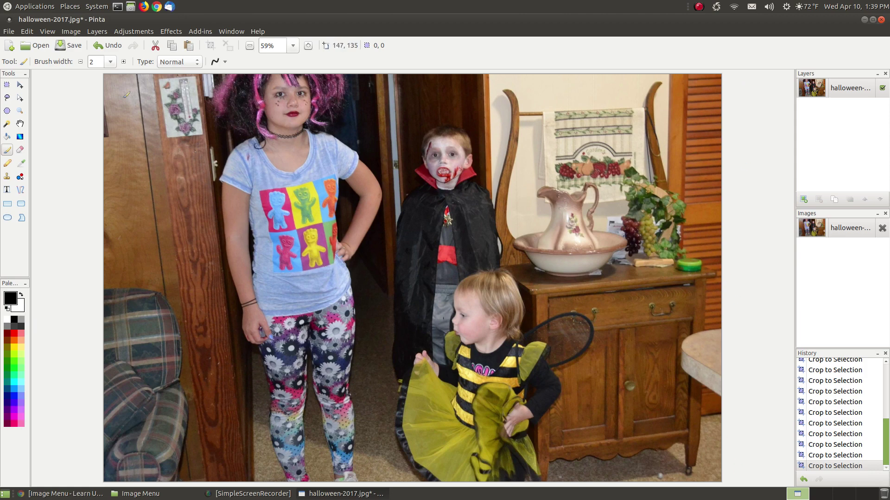
Step: Open the Image menu, dismiss it with Escape, then open it again
{"action": "left_click", "coordinate": [71, 31]}
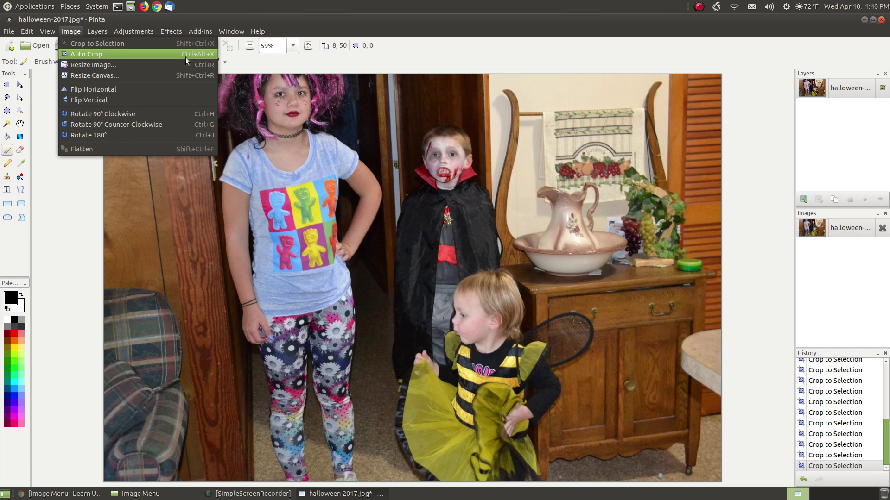
{"action": "key", "text": "Escape"}
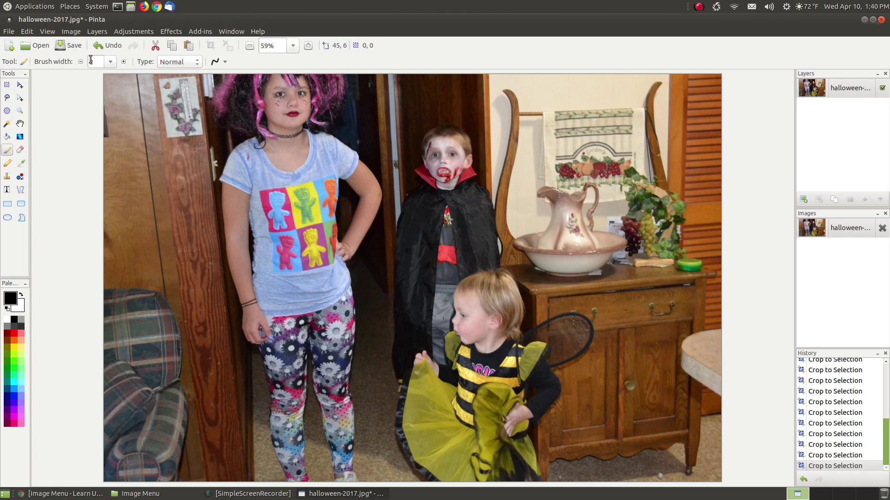
{"action": "left_click", "coordinate": [69, 31]}
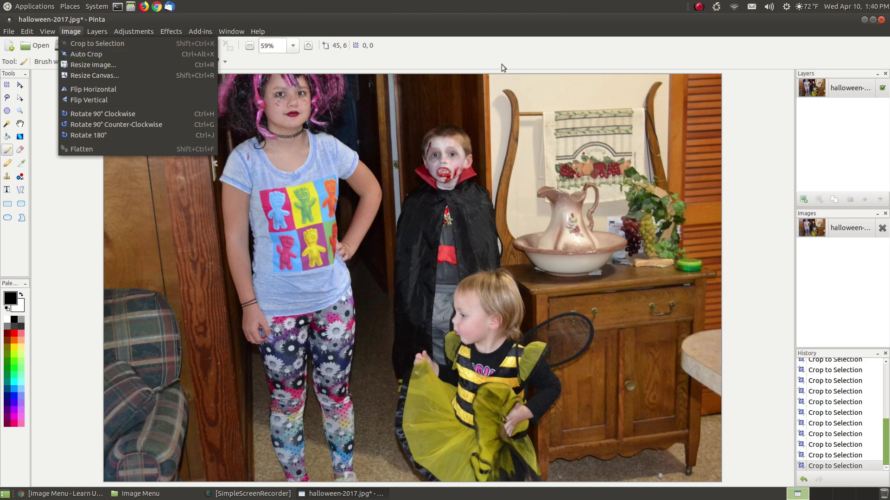
Step: Close Pinta, discarding the unsaved Halloween crops
{"action": "left_click", "coordinate": [490, 39]}
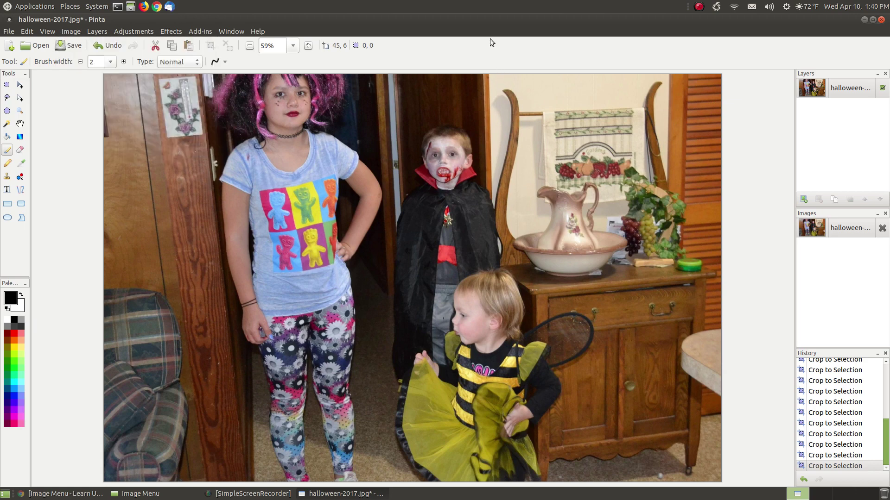
{"action": "left_click", "coordinate": [881, 20]}
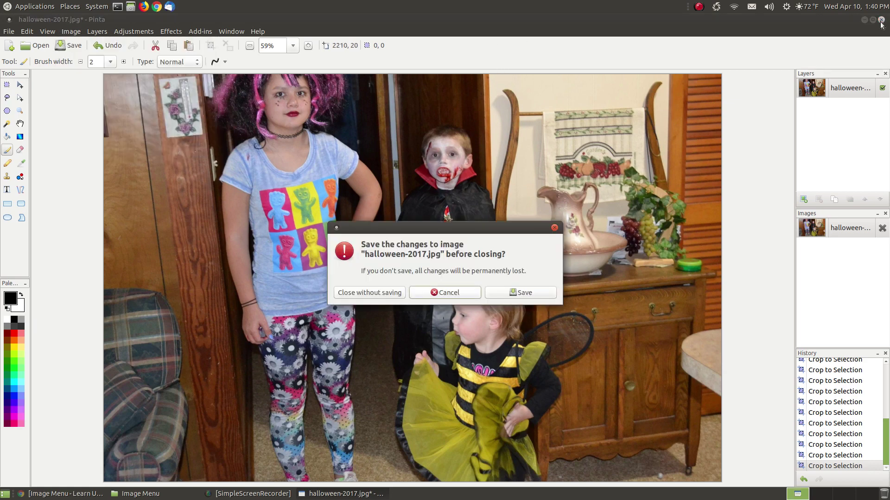
{"action": "left_click", "coordinate": [378, 293]}
Step: Reopen car-show-003.jpg in Pinta Image Editor from the Caja folder
{"action": "left_click", "coordinate": [317, 284]}
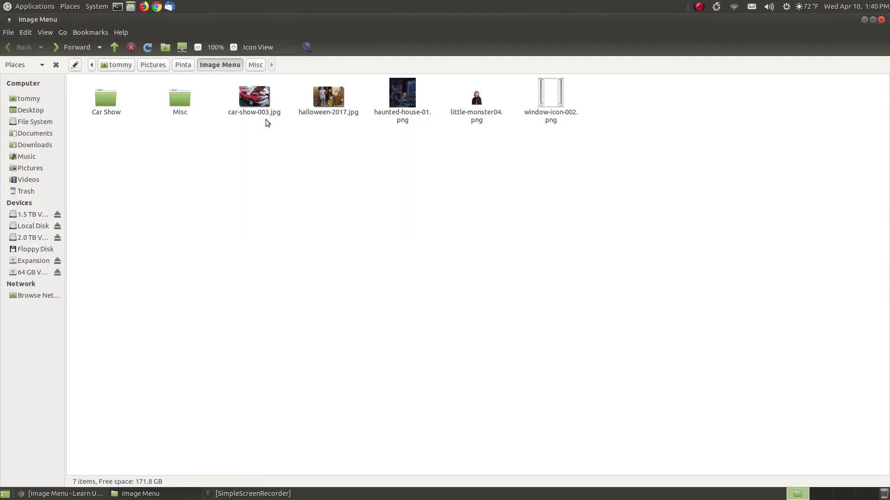
{"action": "left_click", "coordinate": [261, 112]}
{"action": "right_click", "coordinate": [261, 112]}
{"action": "mouse_move", "coordinate": [324, 128]}
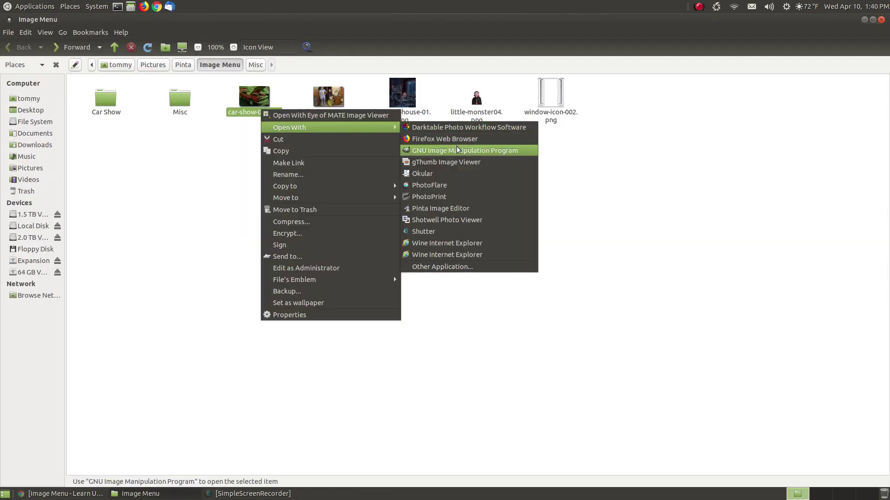
{"action": "left_click", "coordinate": [449, 209]}
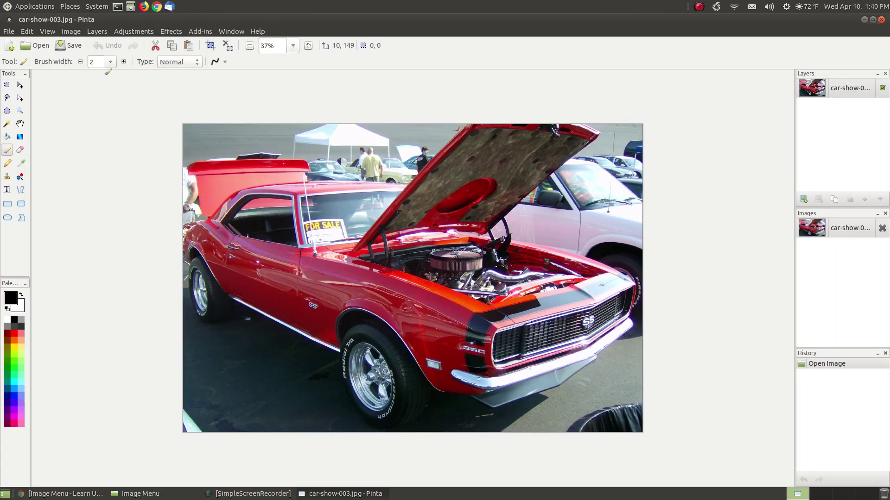
Step: Resize the car photo to 75 percent by percentage, then undo the resize
{"action": "left_click", "coordinate": [71, 31]}
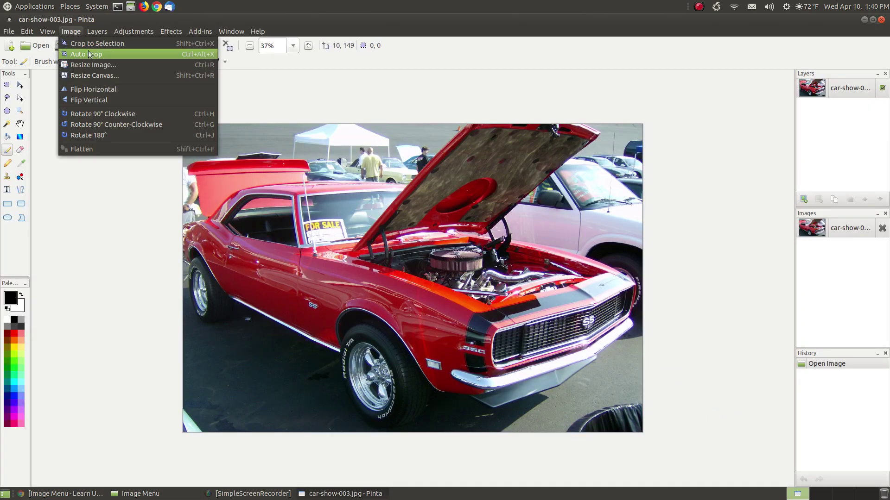
{"action": "left_click", "coordinate": [121, 66]}
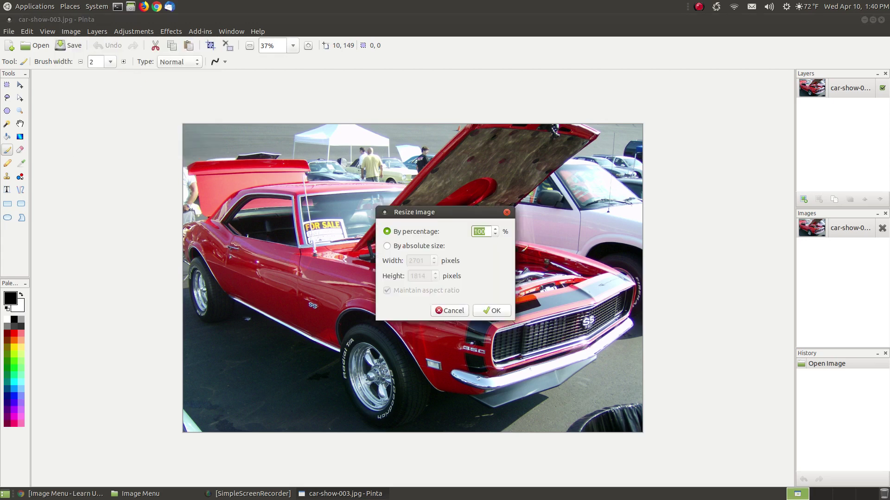
{"action": "left_click_drag", "start_coordinate": [432, 213], "coordinate": [405, 145]}
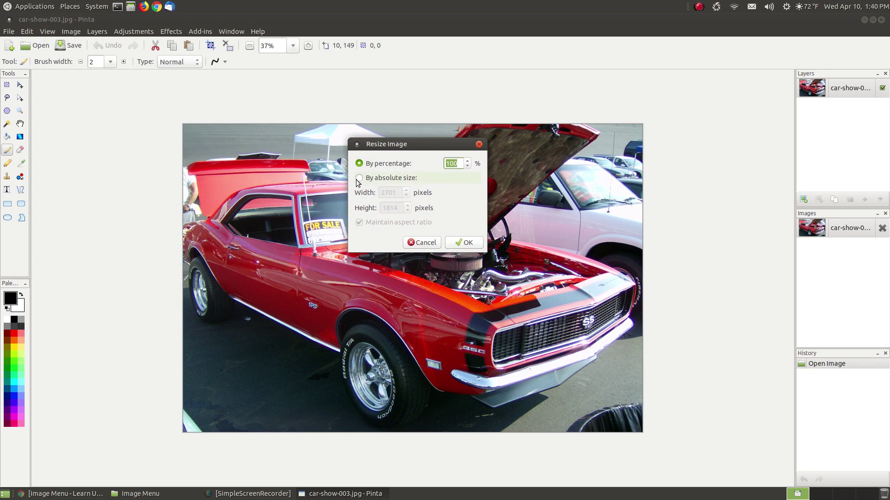
{"action": "left_click", "coordinate": [406, 179]}
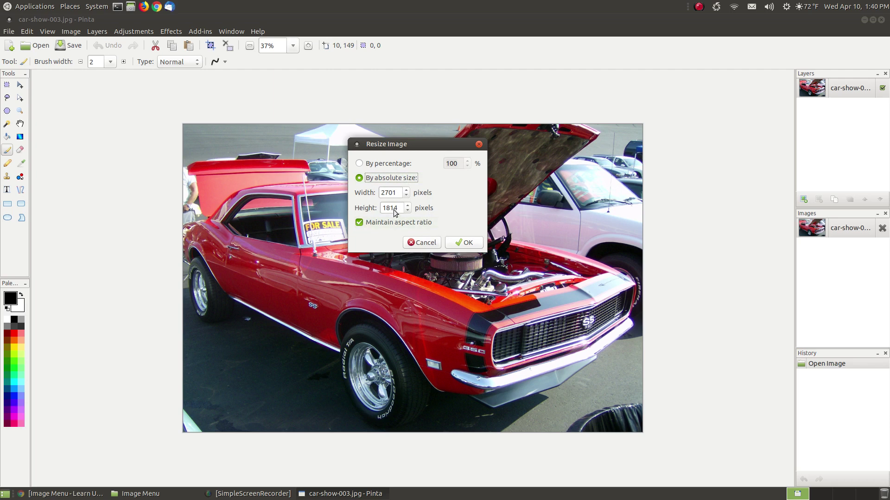
{"action": "left_click", "coordinate": [359, 163]}
{"action": "double_click", "coordinate": [459, 166]}
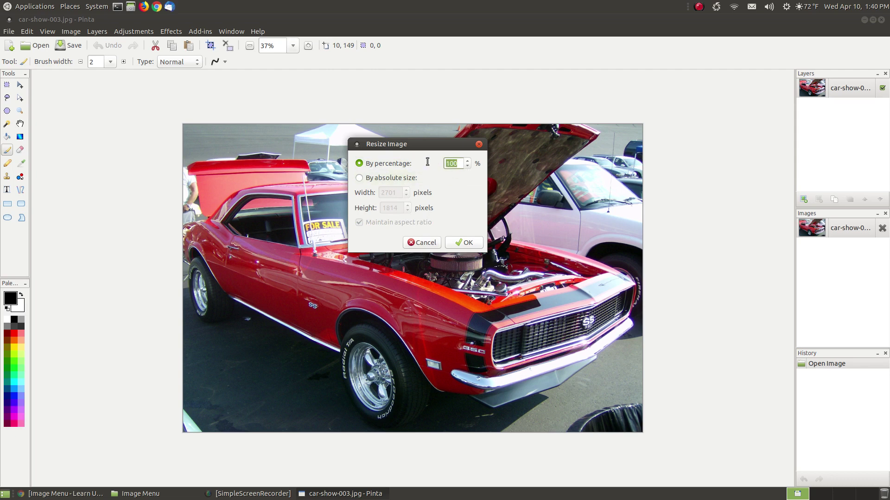
{"action": "type", "text": "75"}
{"action": "left_click", "coordinate": [463, 242]}
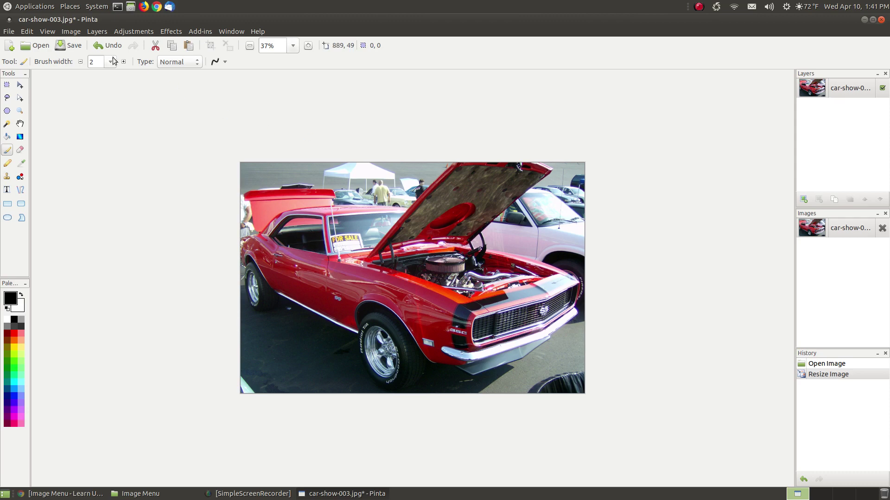
{"action": "left_click", "coordinate": [98, 48]}
{"action": "left_click", "coordinate": [77, 36]}
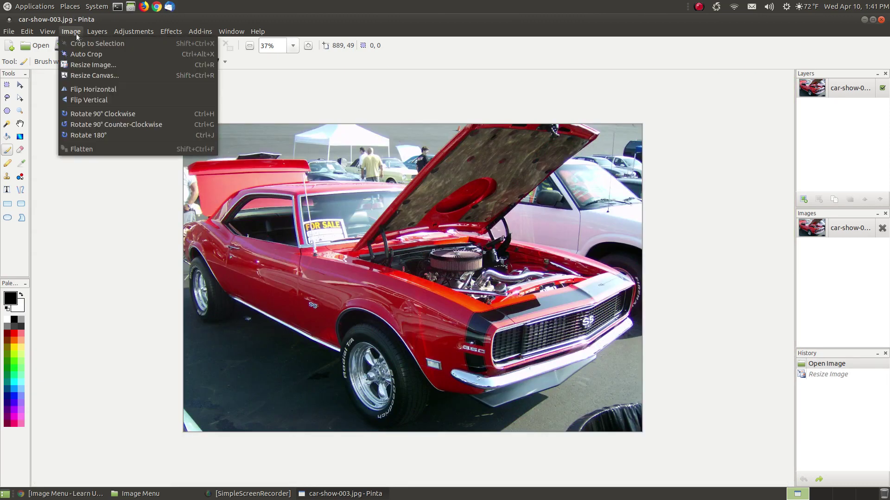
Step: Shrink the canvas to 75 percent, then undo it
{"action": "left_click", "coordinate": [116, 76]}
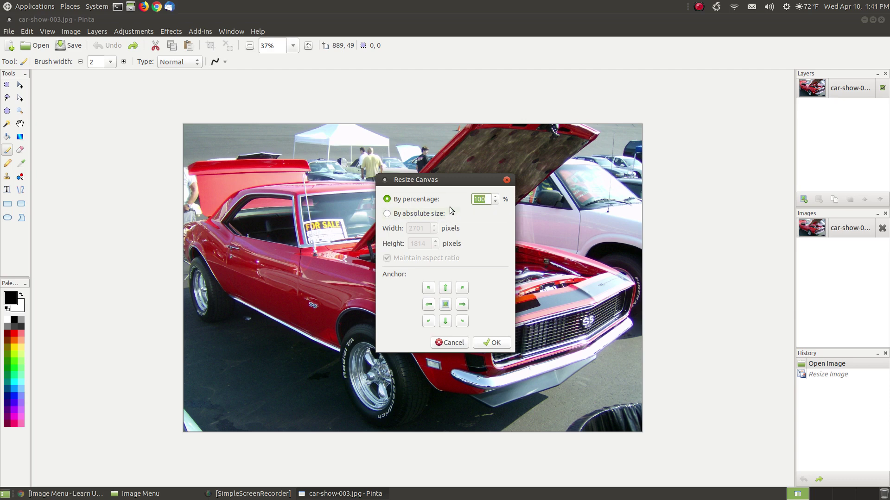
{"action": "type", "text": "75"}
{"action": "left_click", "coordinate": [492, 343]}
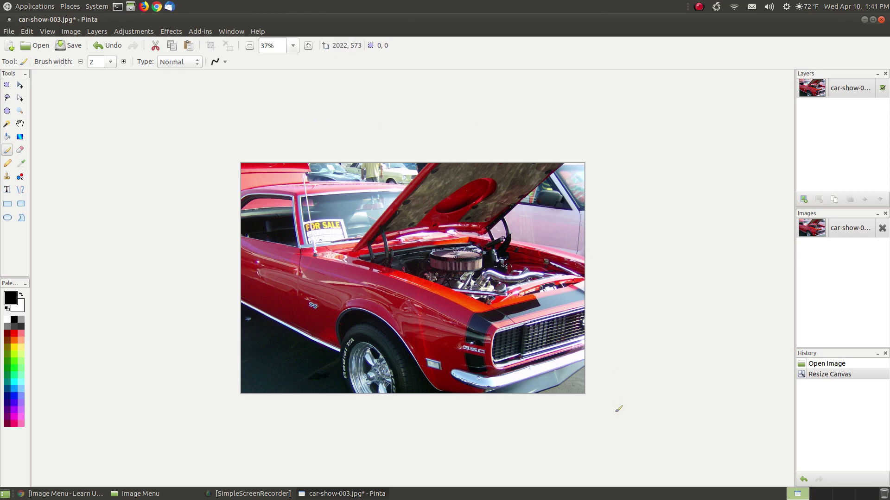
{"action": "left_click", "coordinate": [98, 49]}
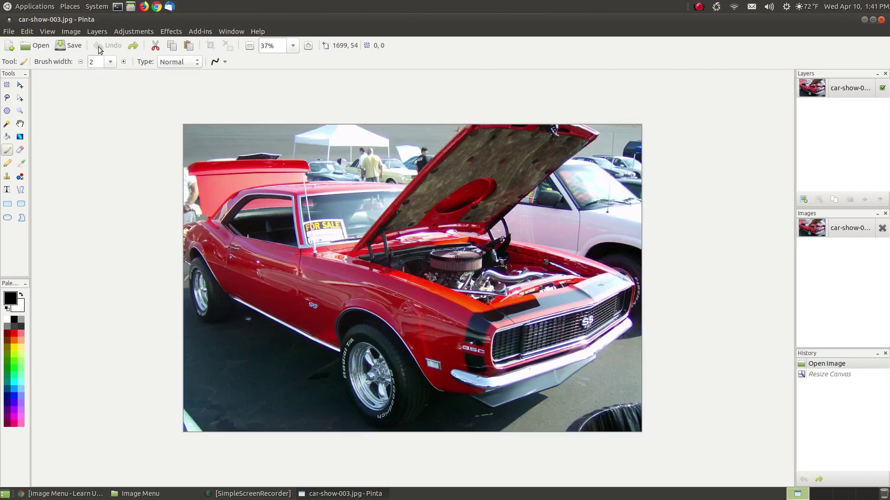
Step: Enlarge the canvas to 125 percent with a transparent border, then undo it
{"action": "left_click", "coordinate": [98, 31]}
{"action": "mouse_move", "coordinate": [65, 34]}
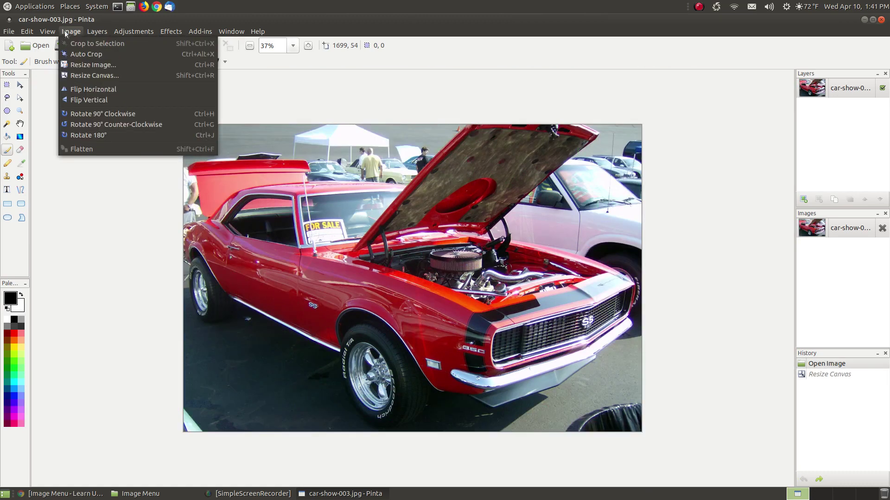
{"action": "left_click", "coordinate": [91, 75]}
{"action": "type", "text": "125"}
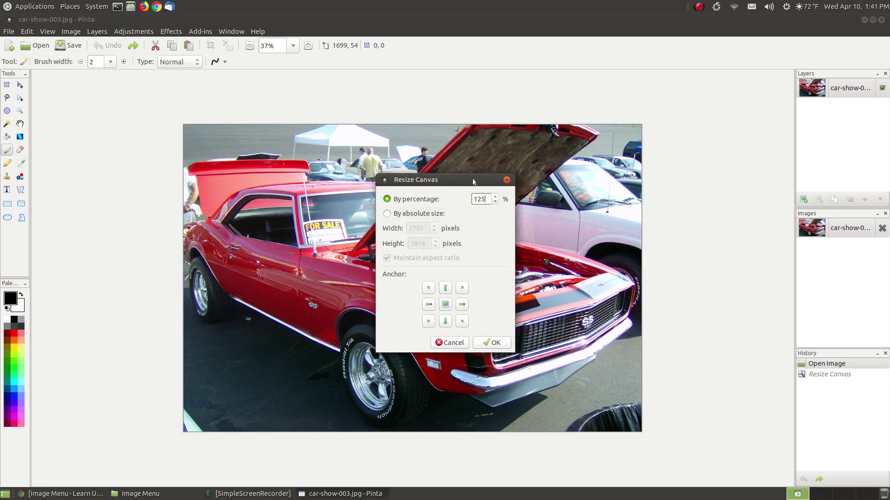
{"action": "left_click", "coordinate": [494, 344]}
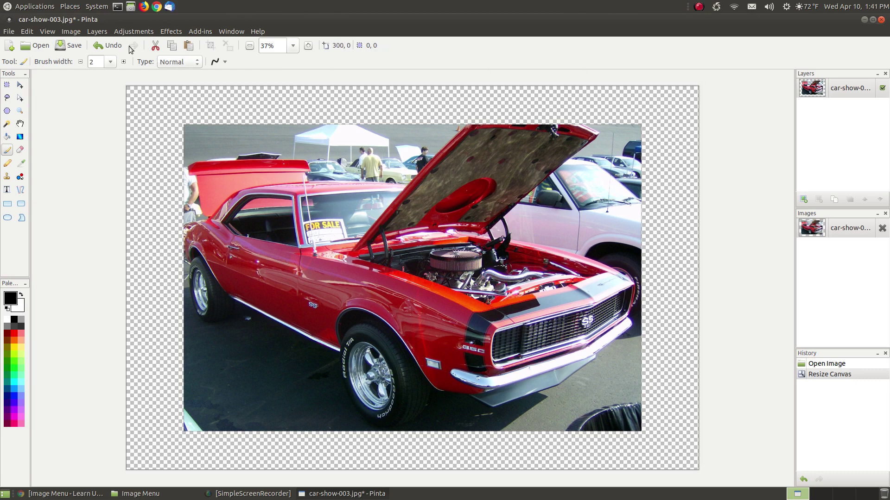
{"action": "left_click", "coordinate": [106, 46]}
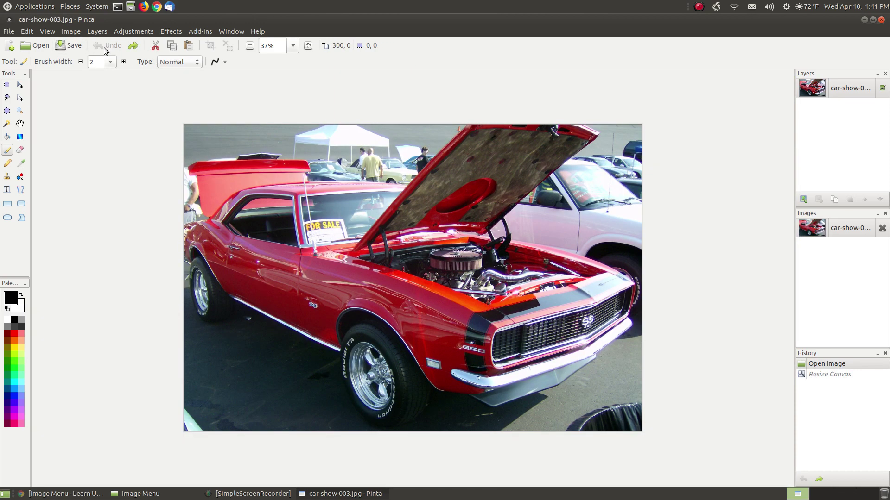
Step: Open Pinta's Image menu for the restored car-show-003.jpg
{"action": "left_click", "coordinate": [76, 32]}
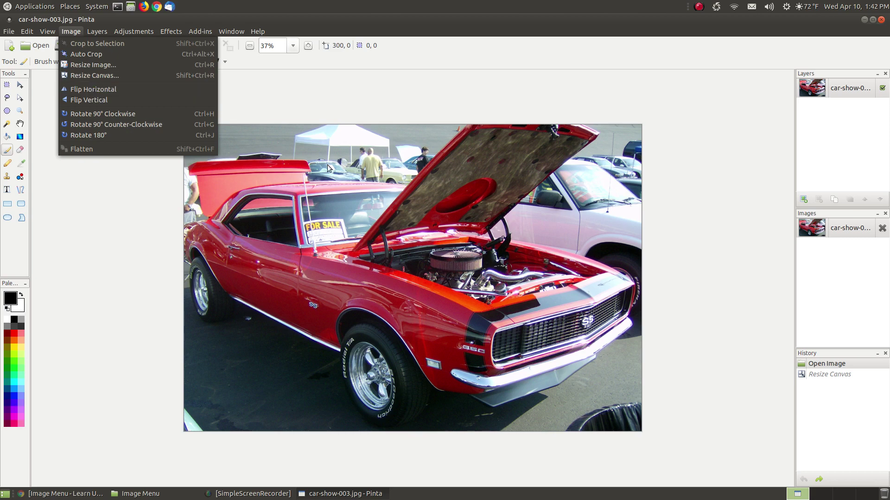
Step: Flip the car photo horizontally, then flip it back to its original direction
{"action": "left_click", "coordinate": [149, 89]}
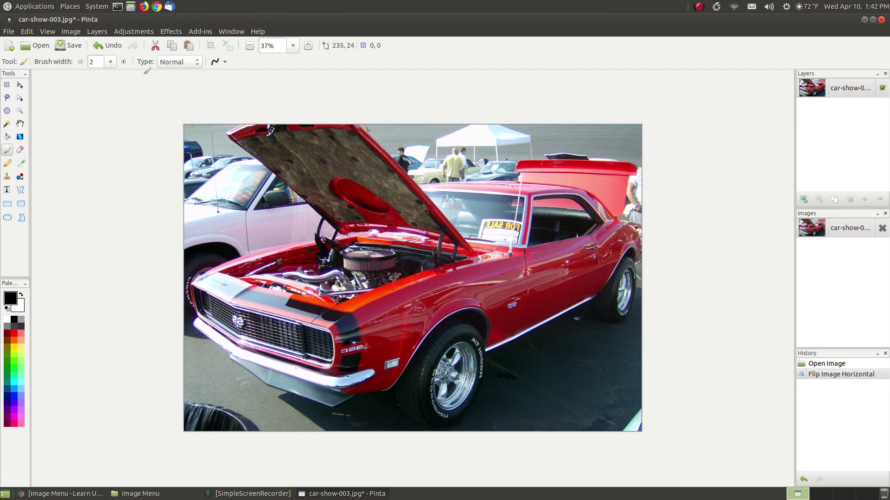
{"action": "left_click", "coordinate": [72, 31]}
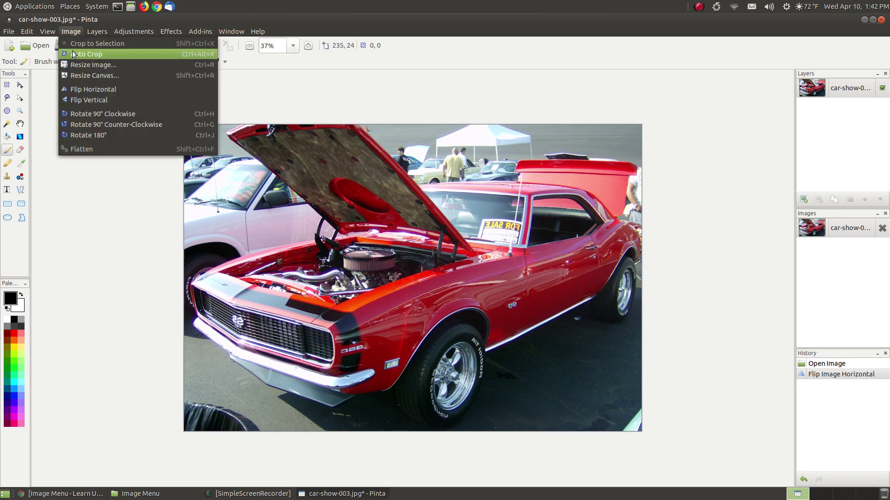
{"action": "left_click", "coordinate": [107, 89]}
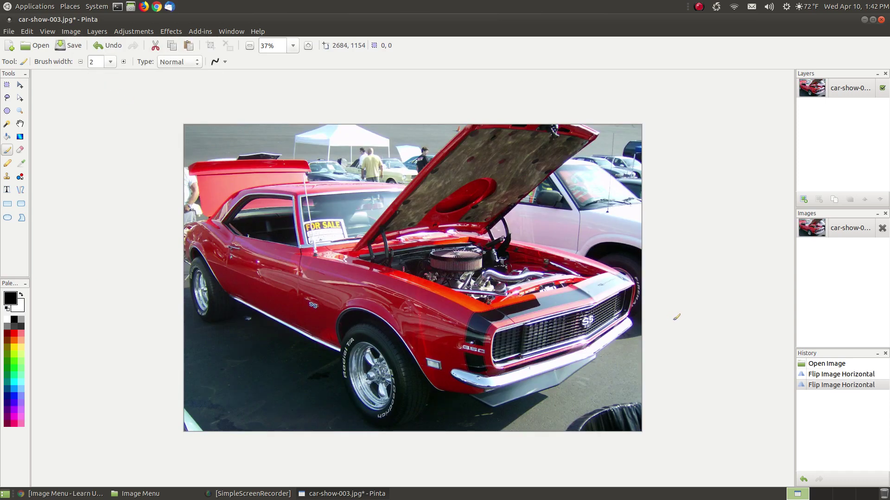
Step: Flip the car photo vertically upside down, then vertically again back upright
{"action": "left_click", "coordinate": [71, 34]}
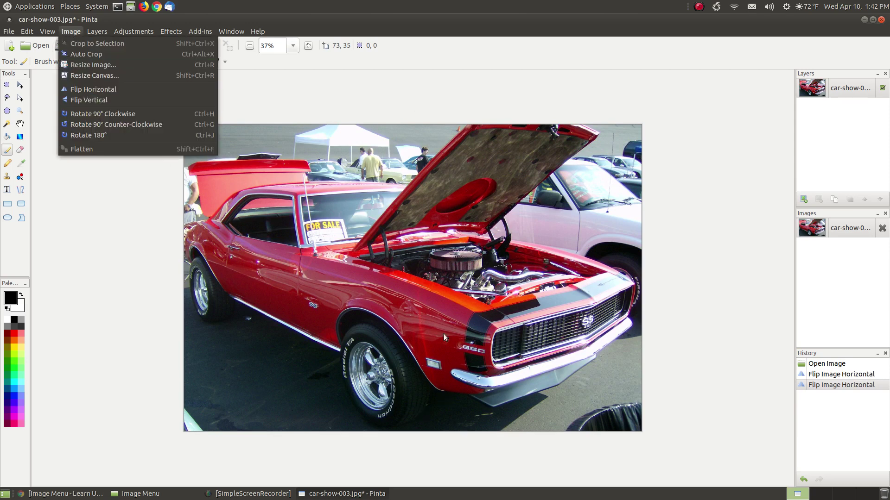
{"action": "left_click", "coordinate": [86, 99]}
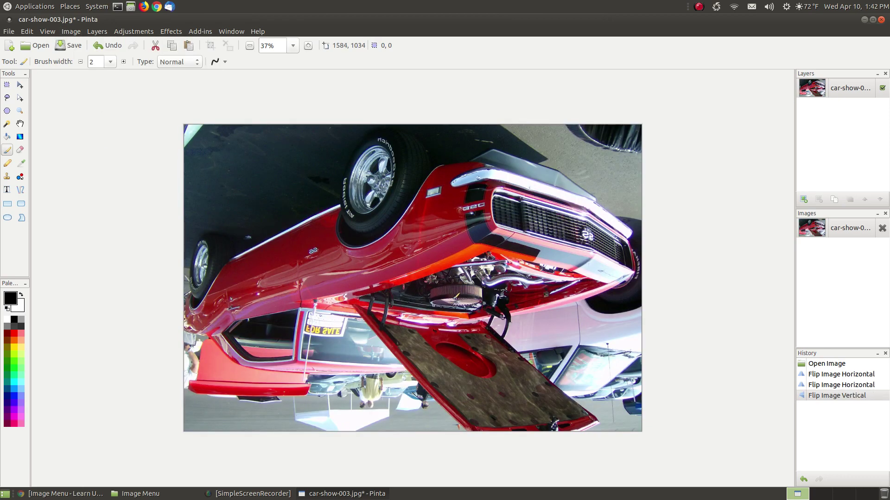
{"action": "left_click", "coordinate": [71, 31]}
{"action": "left_click", "coordinate": [96, 99]}
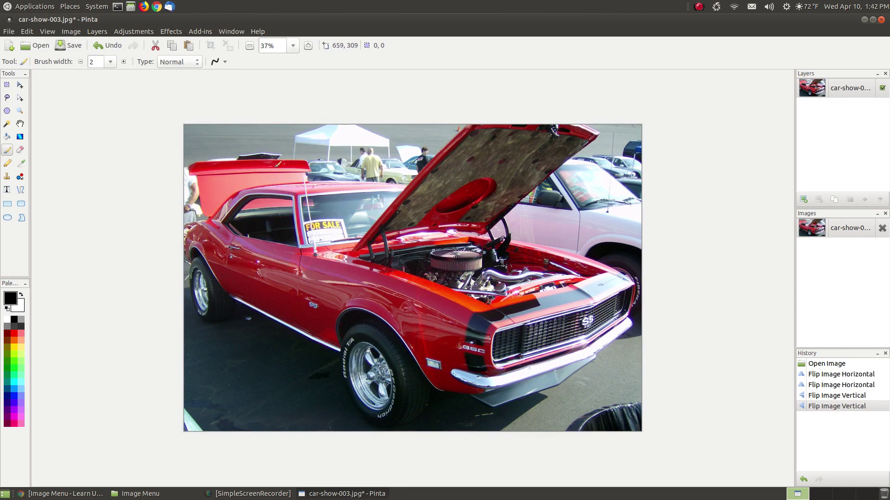
{"action": "left_click", "coordinate": [81, 32]}
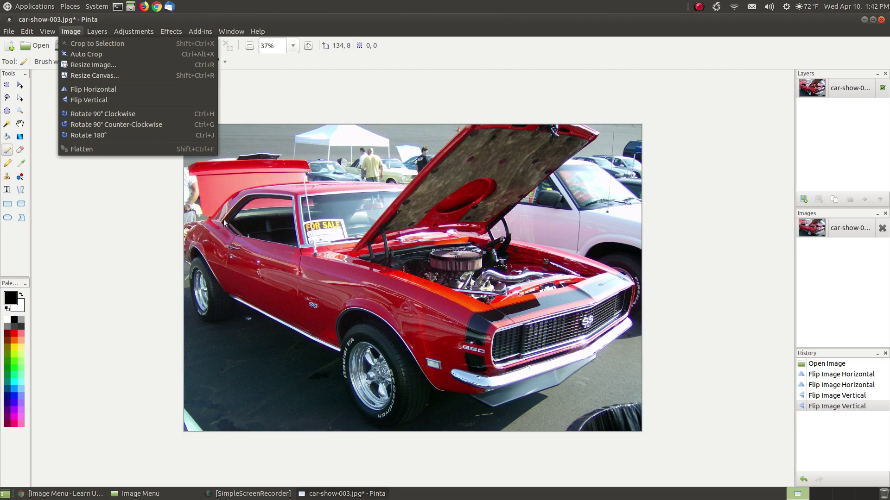
{"action": "left_click", "coordinate": [124, 113]}
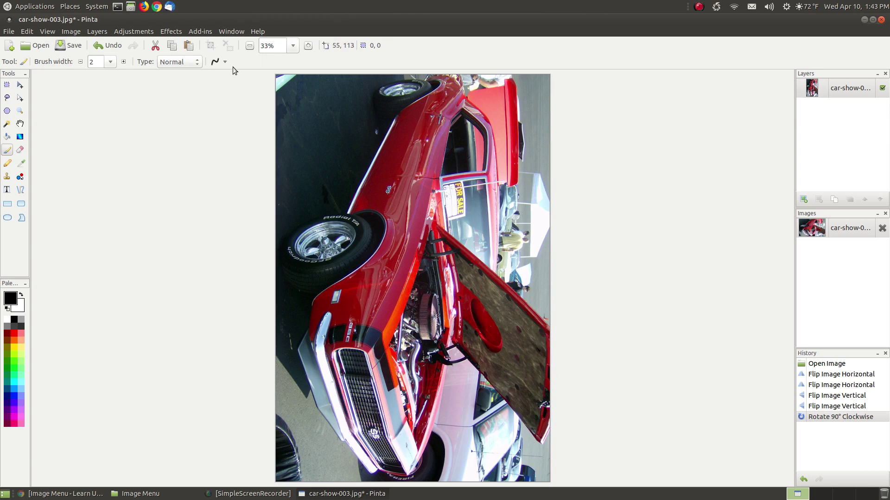
{"action": "left_click", "coordinate": [107, 45]}
{"action": "left_click", "coordinate": [73, 33]}
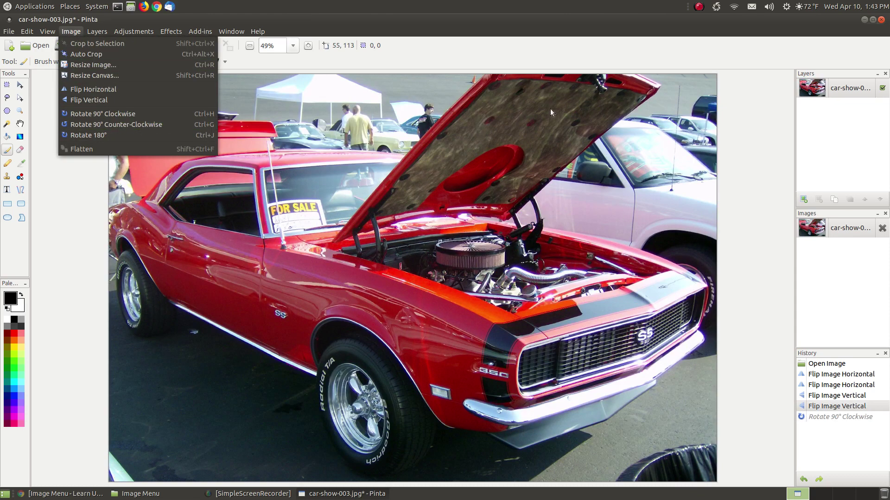
{"action": "left_click", "coordinate": [142, 125]}
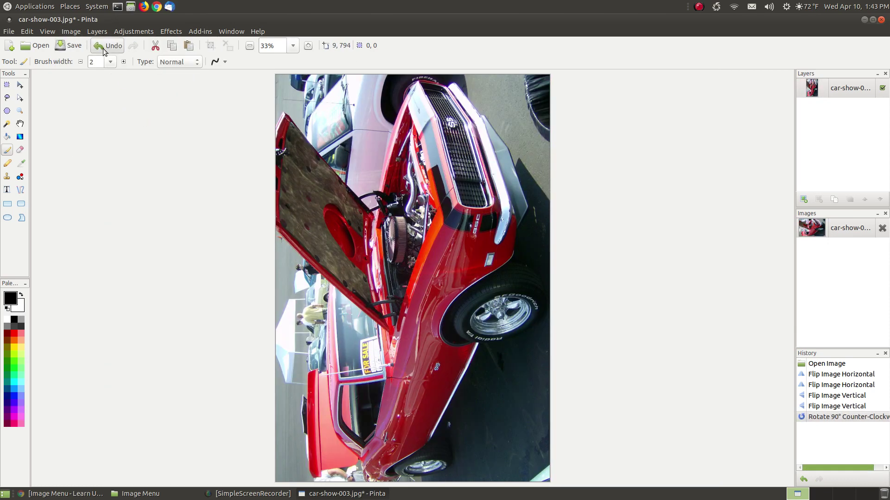
{"action": "left_click", "coordinate": [104, 48]}
{"action": "left_click", "coordinate": [76, 34]}
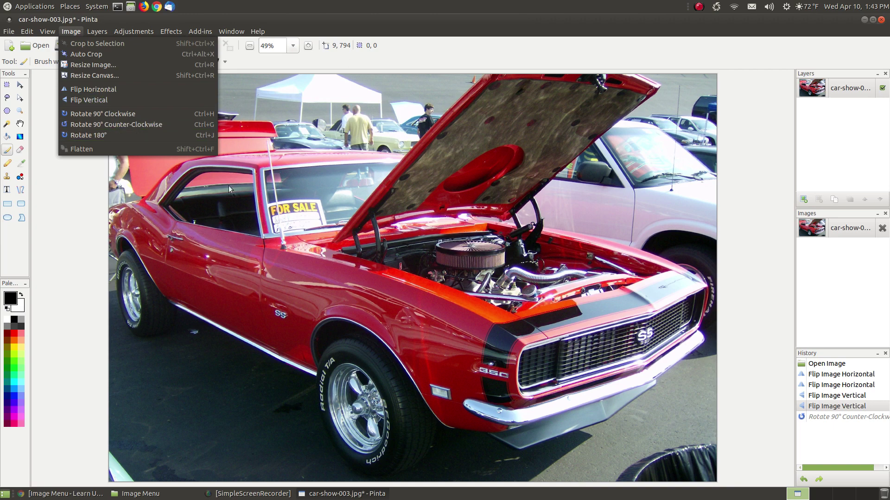
{"action": "left_click", "coordinate": [111, 134]}
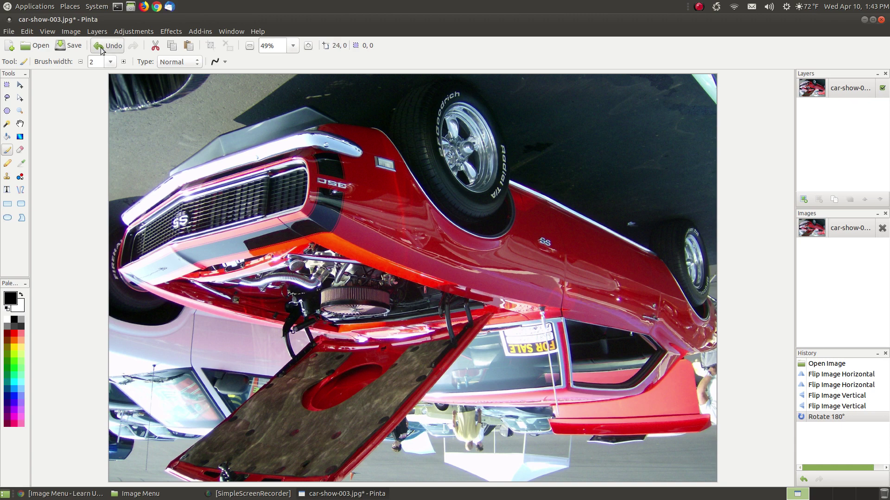
{"action": "left_click", "coordinate": [107, 45]}
{"action": "left_click", "coordinate": [78, 33]}
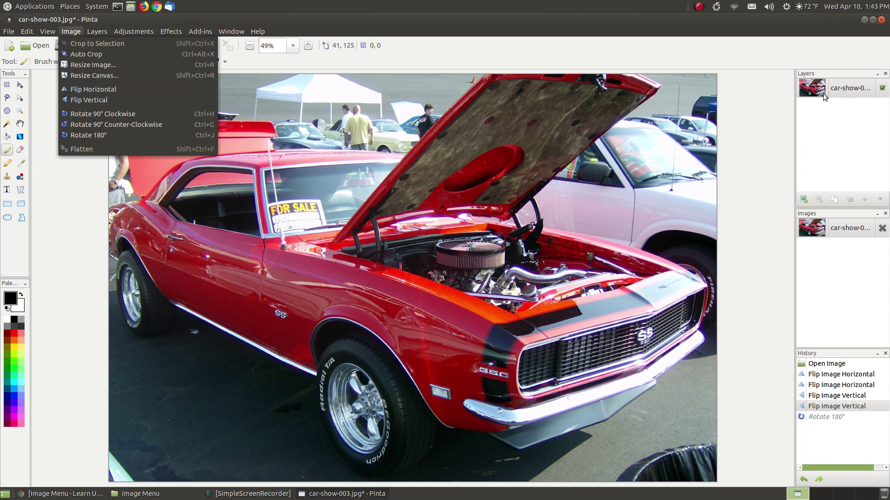
{"action": "left_click", "coordinate": [95, 31]}
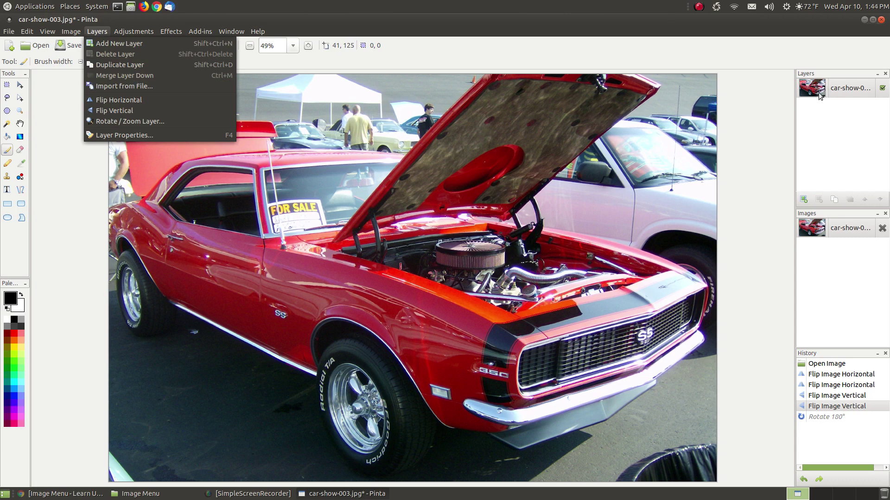
{"action": "left_click", "coordinate": [71, 31]}
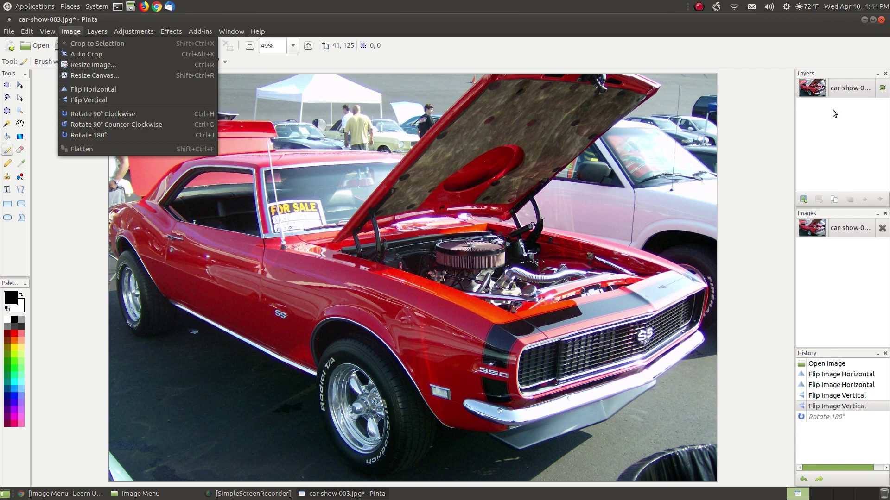
Step: Close the car photo in Pinta without saving its changes
{"action": "left_click", "coordinate": [884, 35]}
{"action": "left_click", "coordinate": [881, 20]}
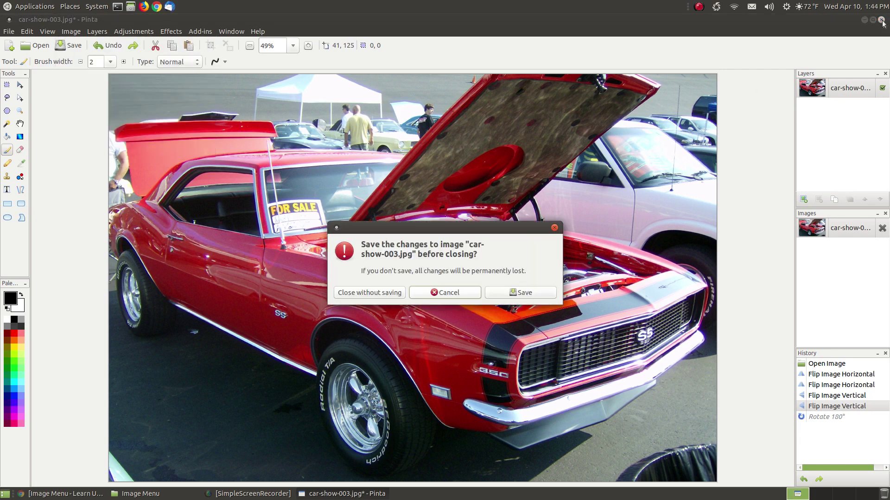
{"action": "left_click", "coordinate": [363, 297]}
Step: Open window-icon-002.png from Caja with Pinta Image Editor
{"action": "left_click", "coordinate": [400, 279]}
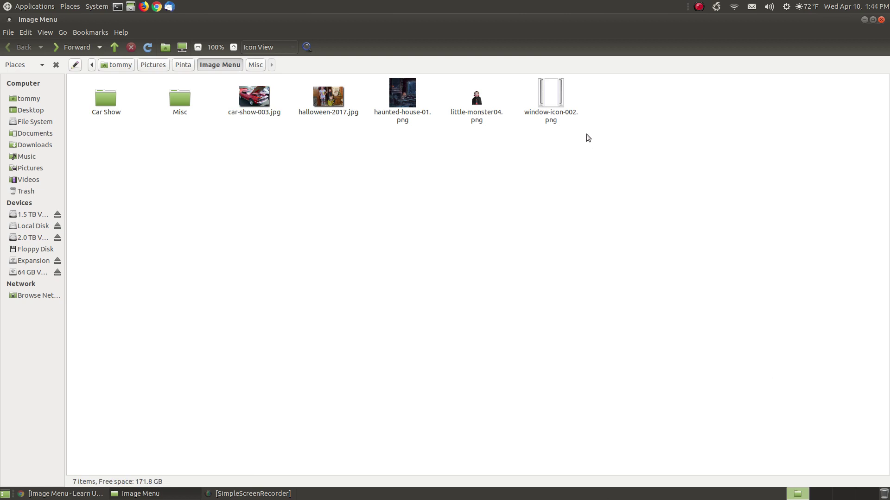
{"action": "right_click", "coordinate": [552, 99]}
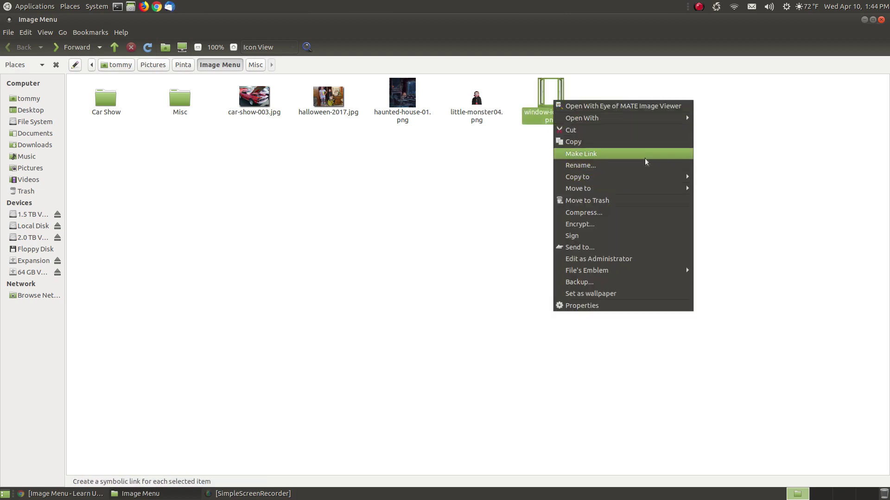
{"action": "mouse_move", "coordinate": [657, 119]}
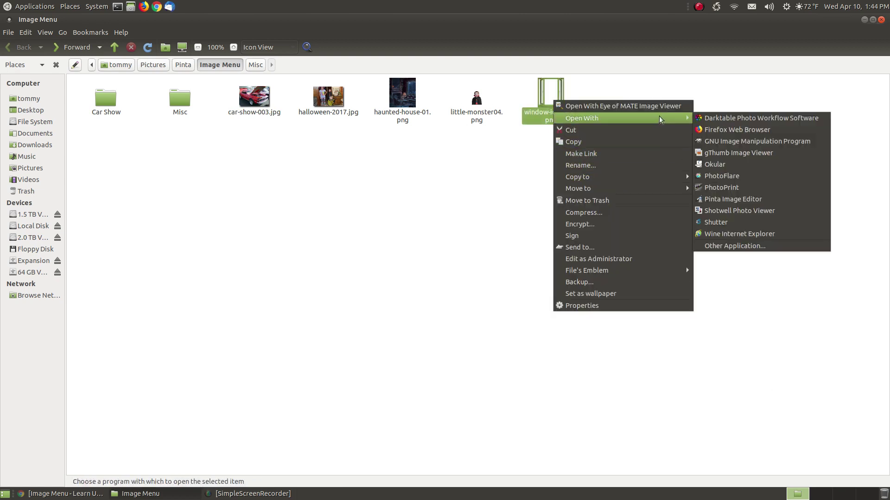
{"action": "left_click", "coordinate": [741, 197]}
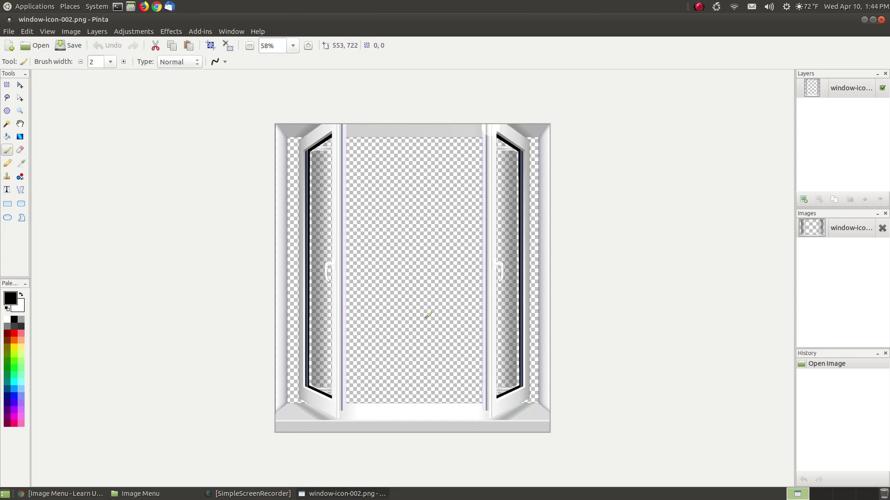
Step: Import little-monster04.png as a new layer above the window-icon-002.png frame
{"action": "left_click", "coordinate": [99, 31]}
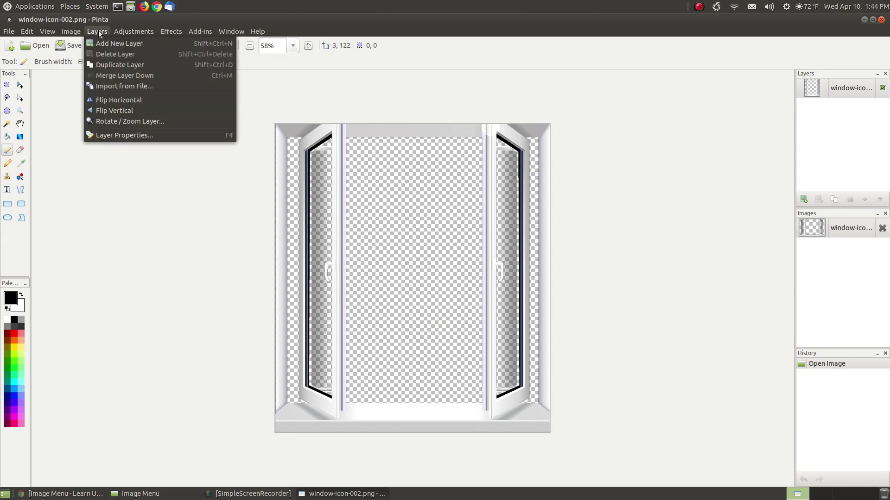
{"action": "left_click", "coordinate": [148, 87]}
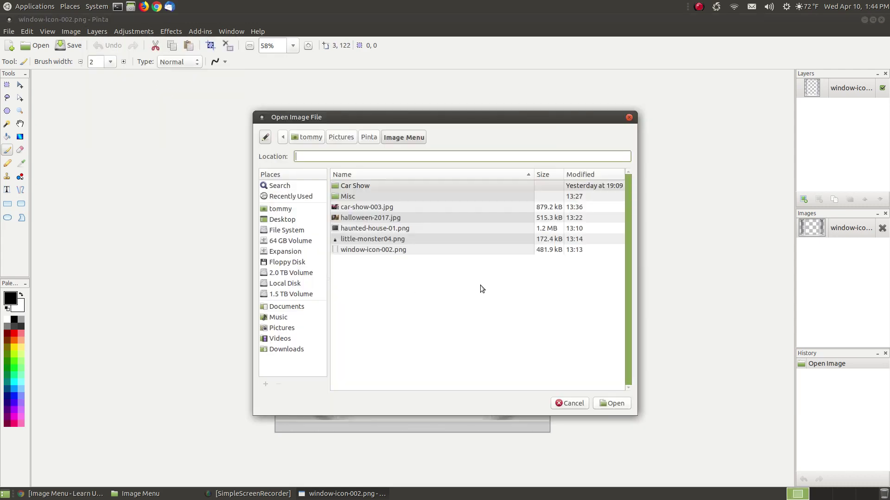
{"action": "left_click", "coordinate": [365, 239]}
{"action": "left_click", "coordinate": [609, 403]}
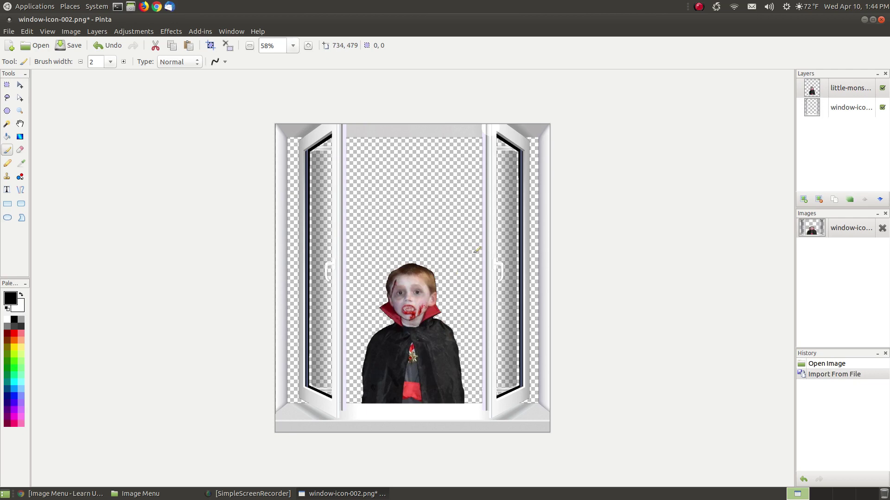
Step: Preview halloween-2017.jpg in Eye of MATE, close it, and return to Pinta
{"action": "left_click", "coordinate": [136, 494]}
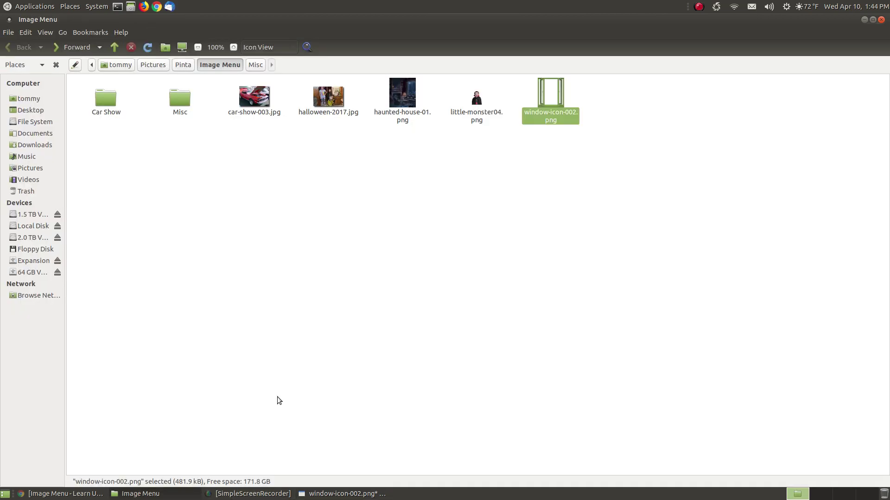
{"action": "double_click", "coordinate": [316, 96]}
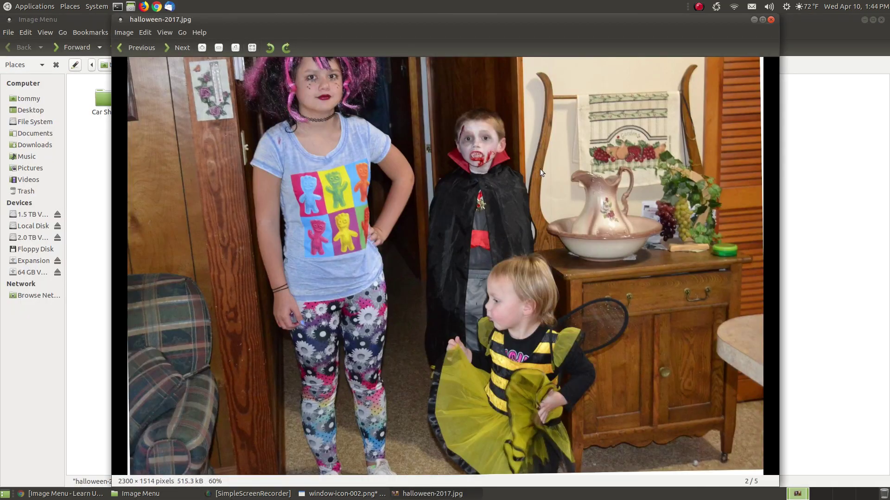
{"action": "left_click", "coordinate": [771, 20]}
{"action": "left_click", "coordinate": [343, 493]}
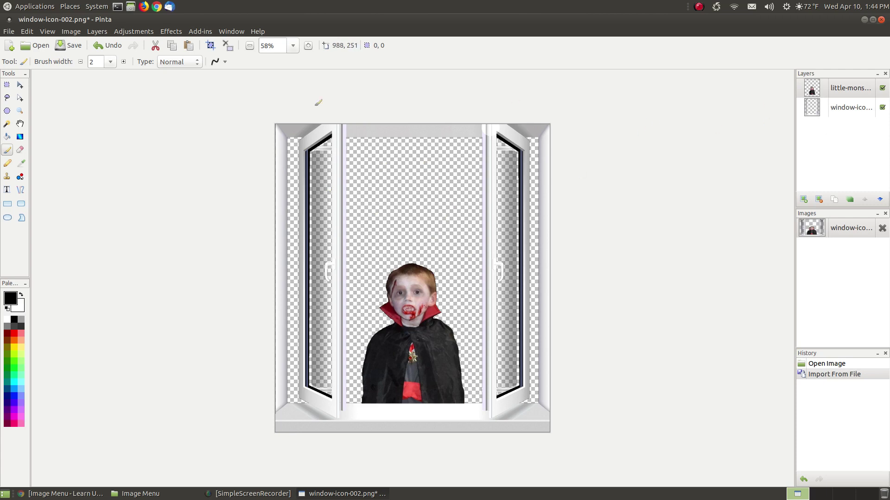
Step: Import haunted-house-01.png as another new layer
{"action": "left_click", "coordinate": [104, 33]}
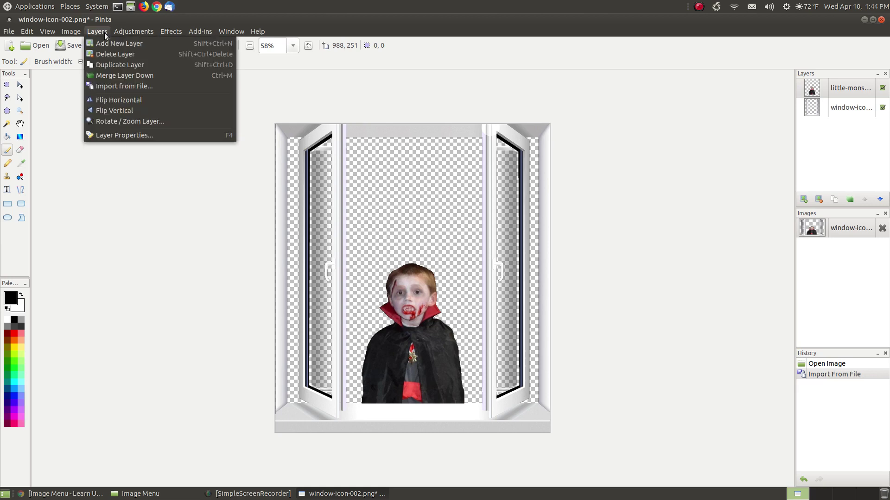
{"action": "left_click", "coordinate": [127, 80]}
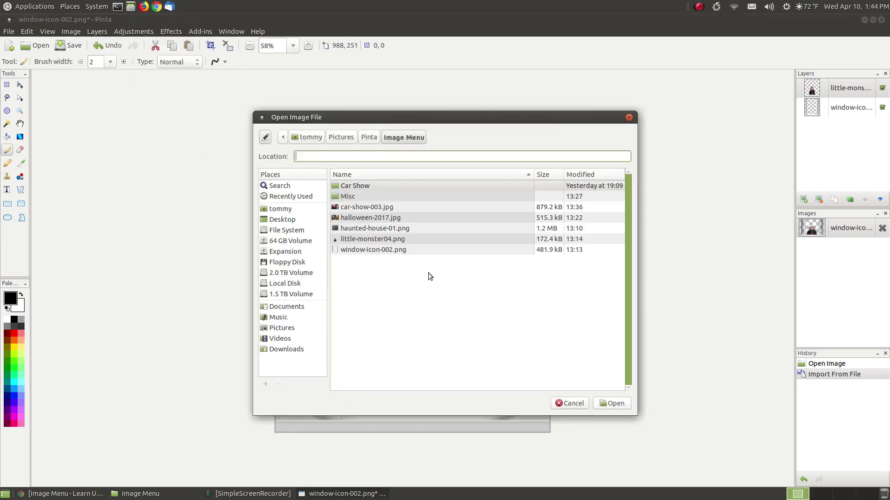
{"action": "left_click", "coordinate": [367, 229]}
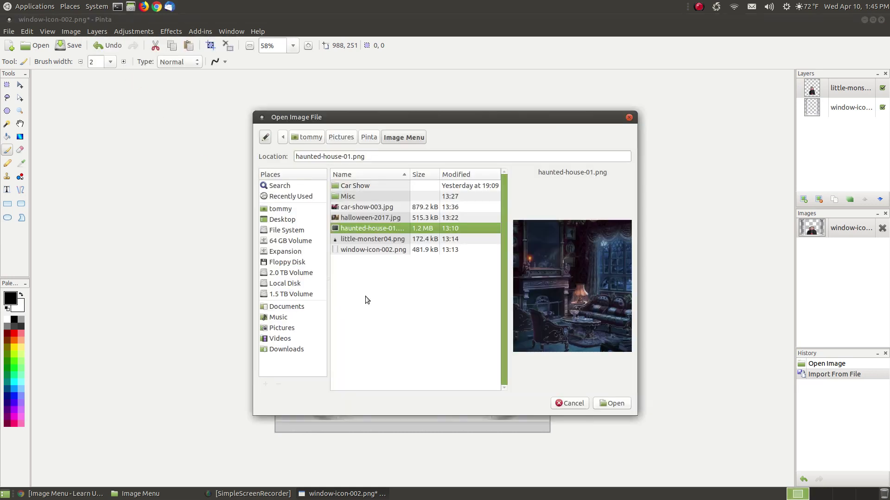
{"action": "left_click", "coordinate": [602, 404]}
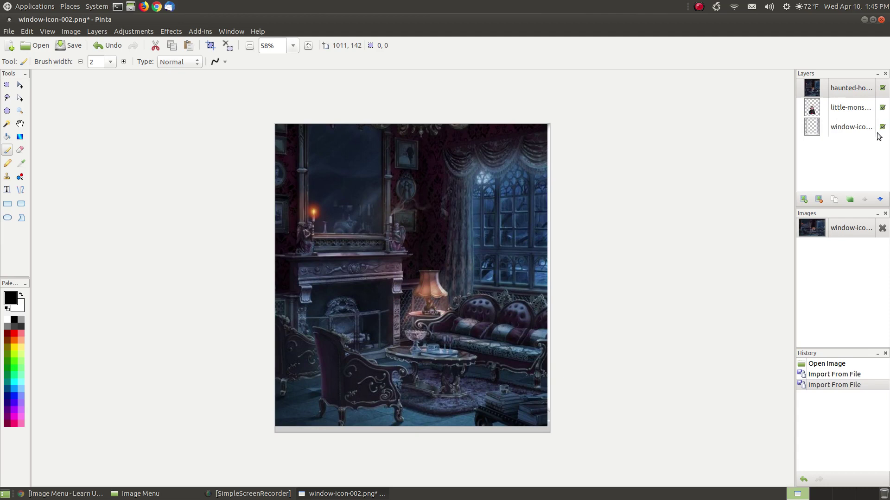
Step: Reorder layers: haunted-house background at the bottom, window frame on top
{"action": "left_click", "coordinate": [882, 199]}
{"action": "left_click", "coordinate": [882, 200]}
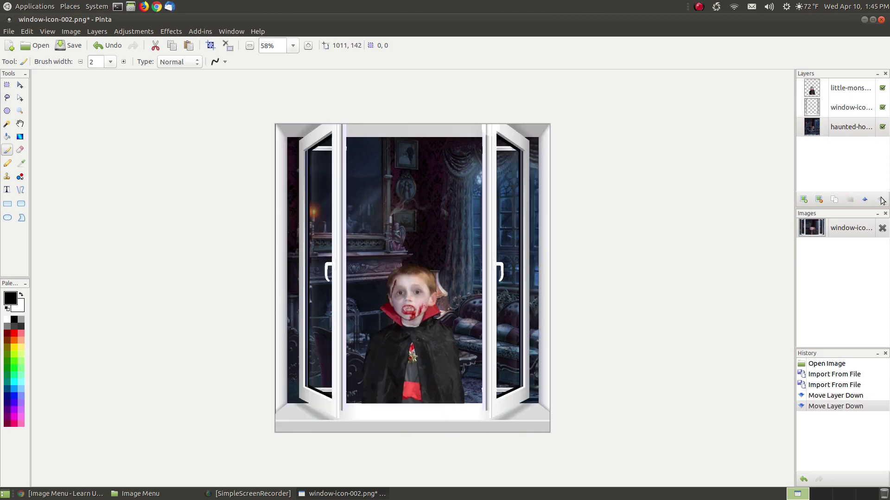
{"action": "left_click", "coordinate": [834, 111]}
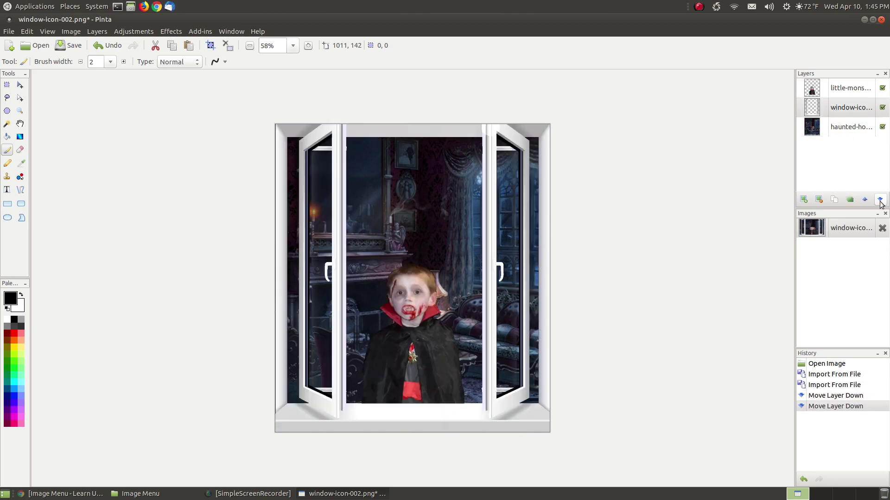
{"action": "left_click", "coordinate": [880, 199]}
{"action": "left_click", "coordinate": [865, 199]}
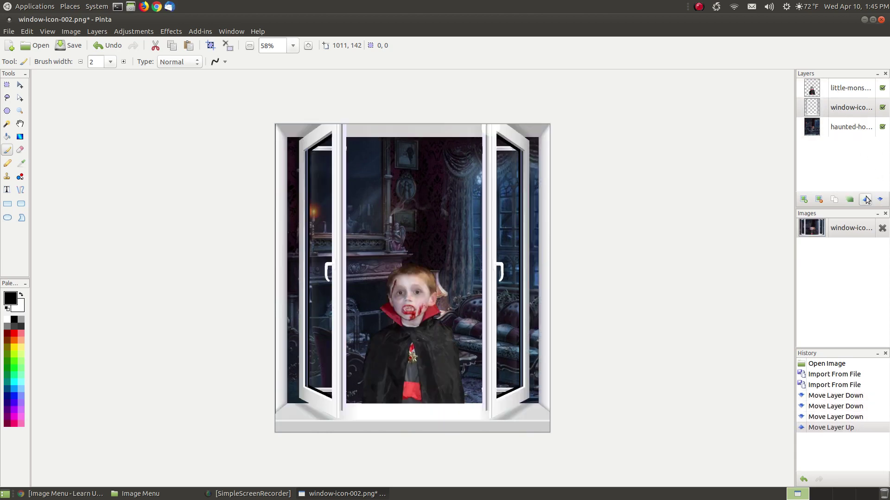
{"action": "left_click", "coordinate": [865, 198]}
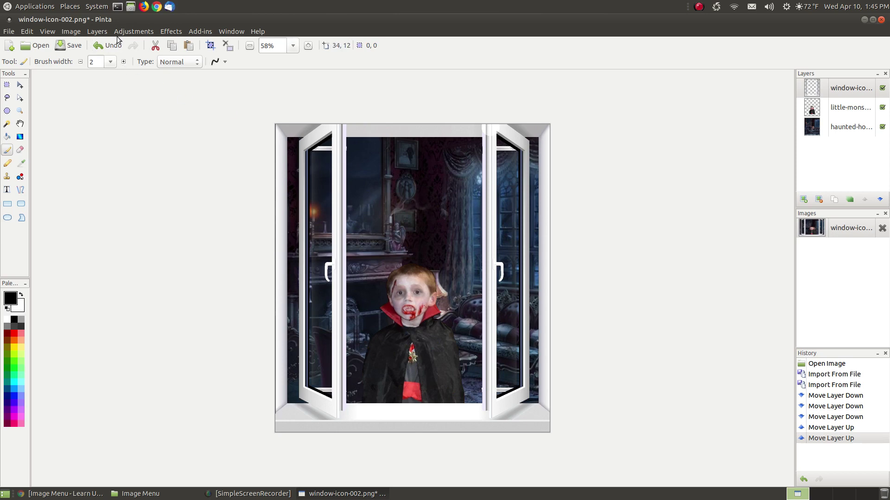
Step: Flatten the window frame, vampire boy and haunted-house layers with Image > Flatten
{"action": "left_click", "coordinate": [98, 32]}
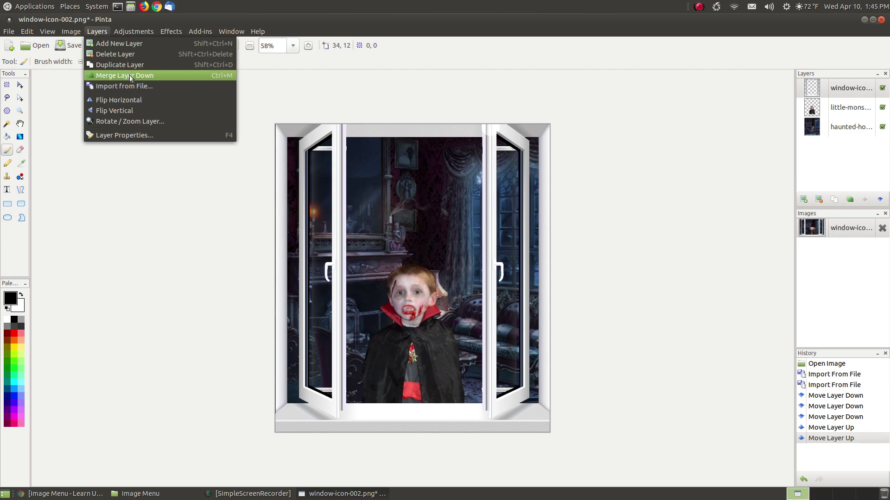
{"action": "left_click", "coordinate": [493, 32]}
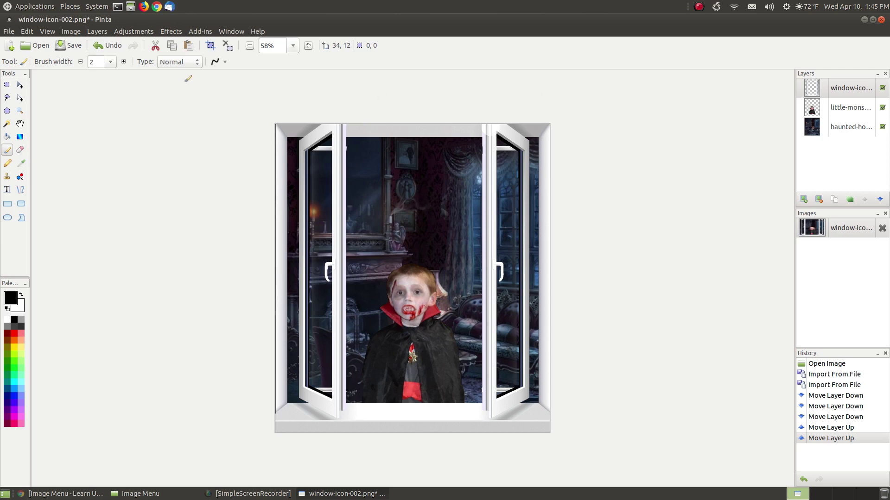
{"action": "left_click", "coordinate": [78, 34]}
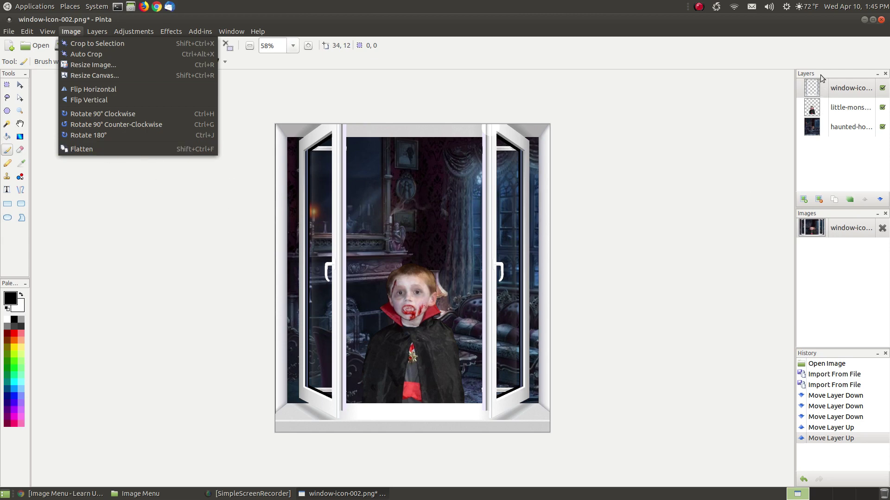
{"action": "left_click", "coordinate": [104, 149]}
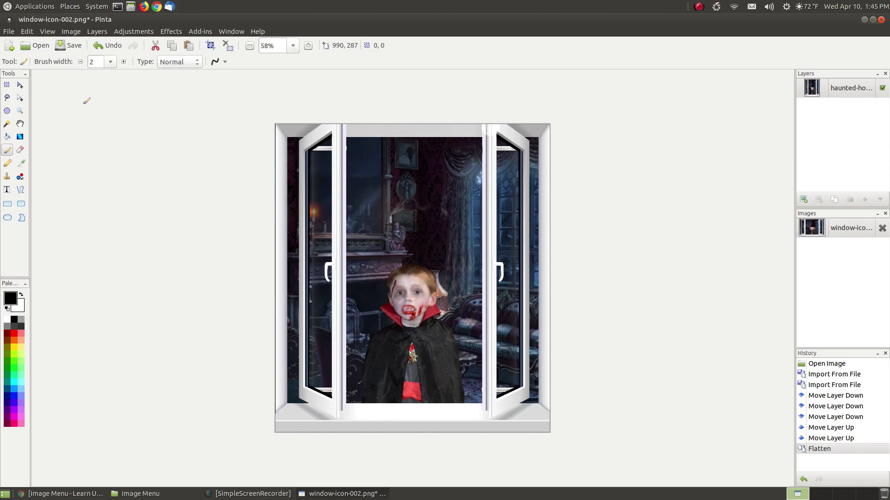
Step: Save As, renaming window-icon-002 to monster-in-window, JPEG format at quality 85
{"action": "left_click", "coordinate": [14, 32]}
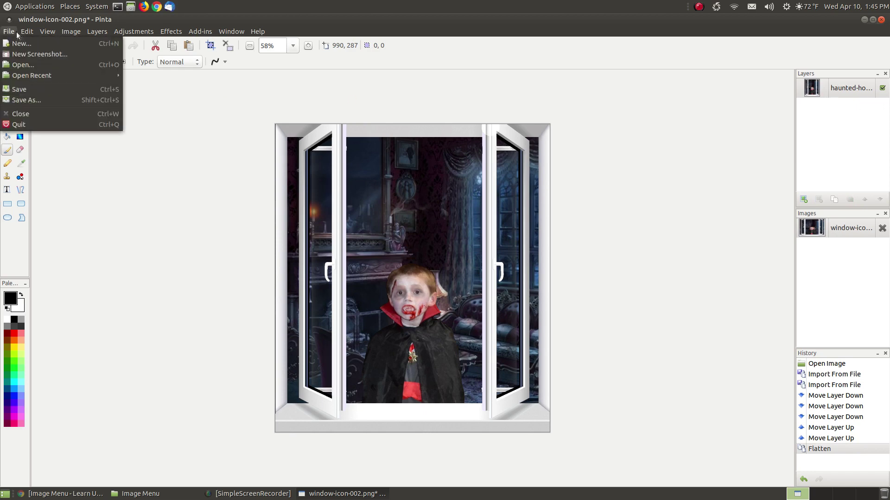
{"action": "left_click", "coordinate": [39, 100]}
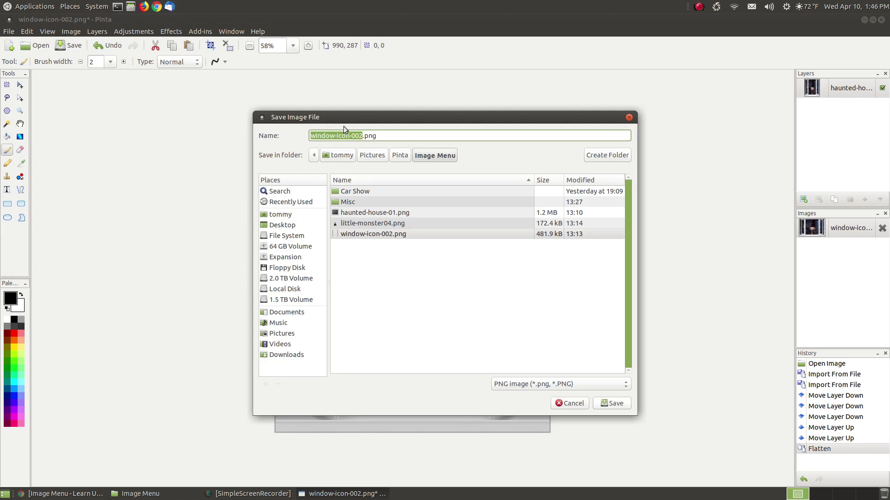
{"action": "left_click", "coordinate": [357, 134]}
{"action": "left_click_drag", "start_coordinate": [362, 136], "coordinate": [292, 133]}
{"action": "type", "text": "monster-in-window"}
{"action": "left_click", "coordinate": [580, 384]}
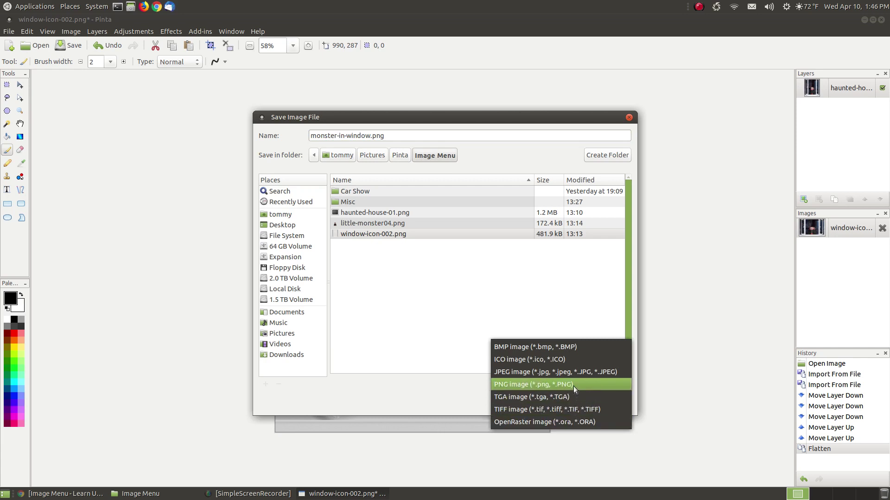
{"action": "left_click", "coordinate": [561, 376]}
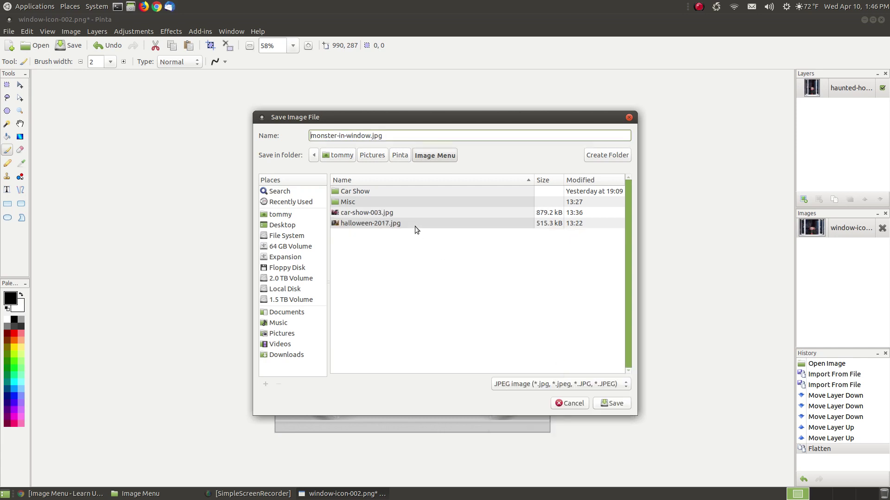
{"action": "left_click", "coordinate": [603, 404]}
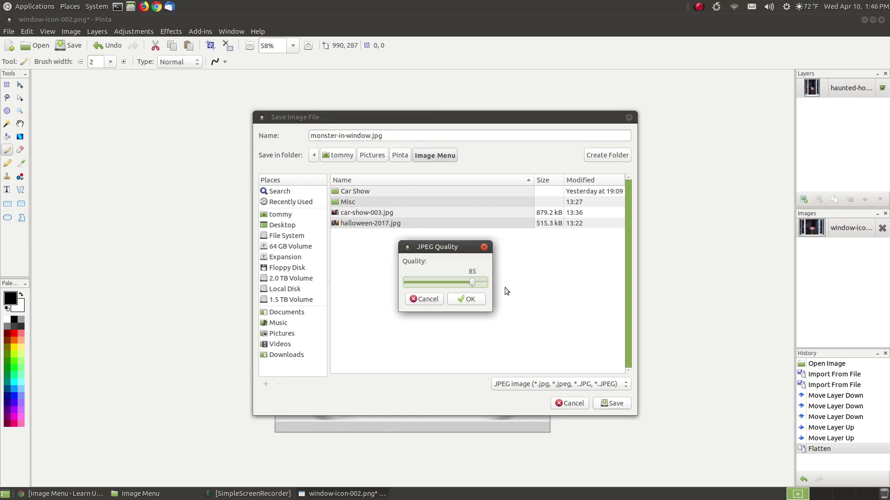
{"action": "left_click", "coordinate": [467, 299]}
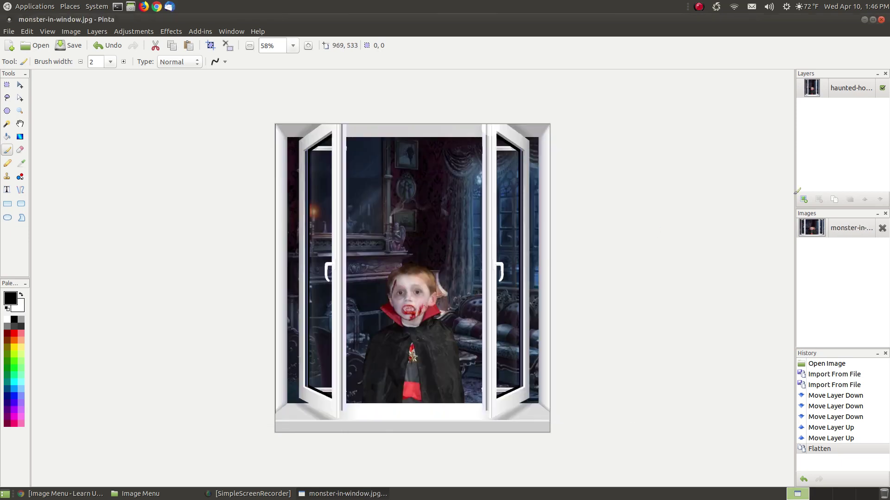
Step: Close Pinta and view monster-in-window.jpg in Eye of MATE, repositioning the viewer
{"action": "left_click", "coordinate": [881, 20]}
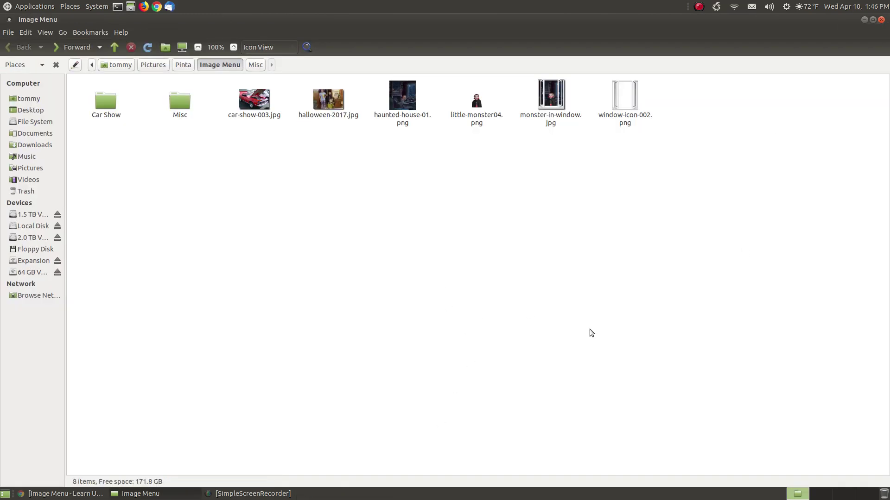
{"action": "double_click", "coordinate": [551, 98]}
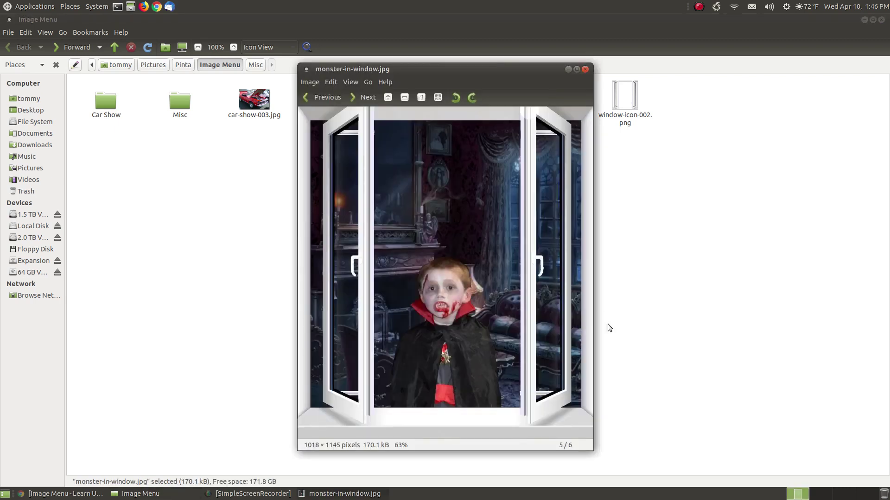
{"action": "left_click_drag", "start_coordinate": [518, 96], "coordinate": [257, 80]}
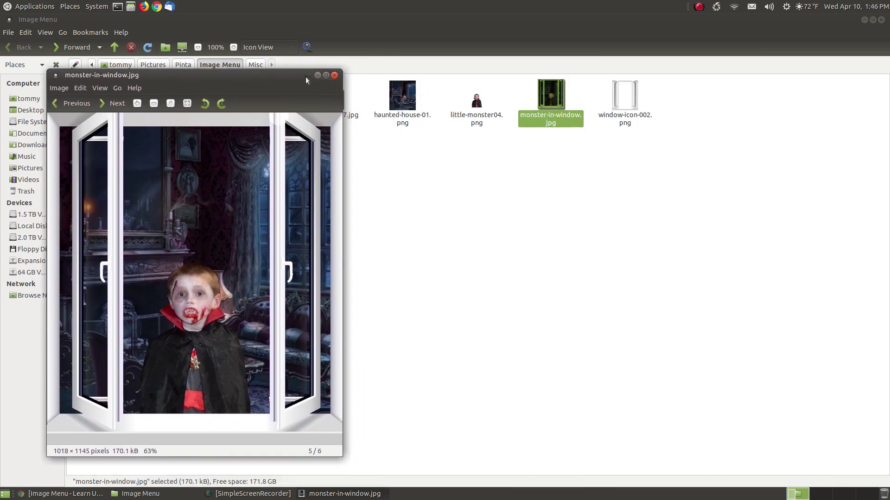
{"action": "left_click_drag", "start_coordinate": [299, 76], "coordinate": [576, 71]}
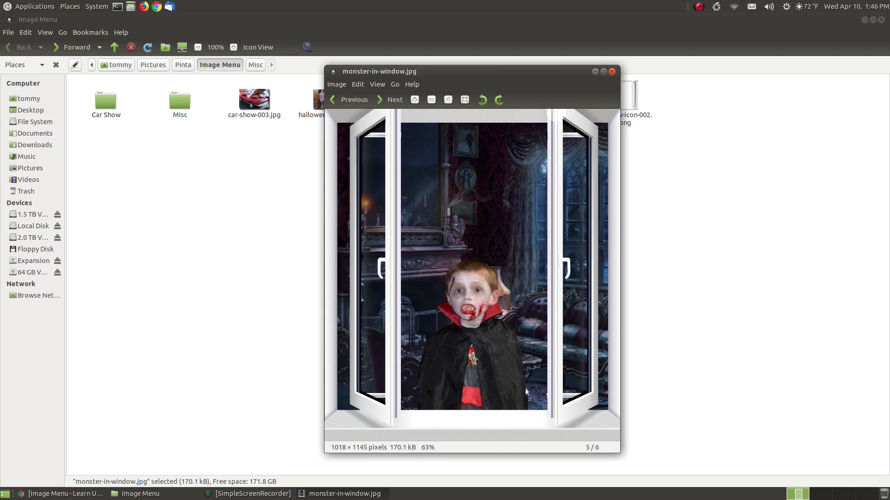
{"action": "left_click", "coordinate": [612, 71]}
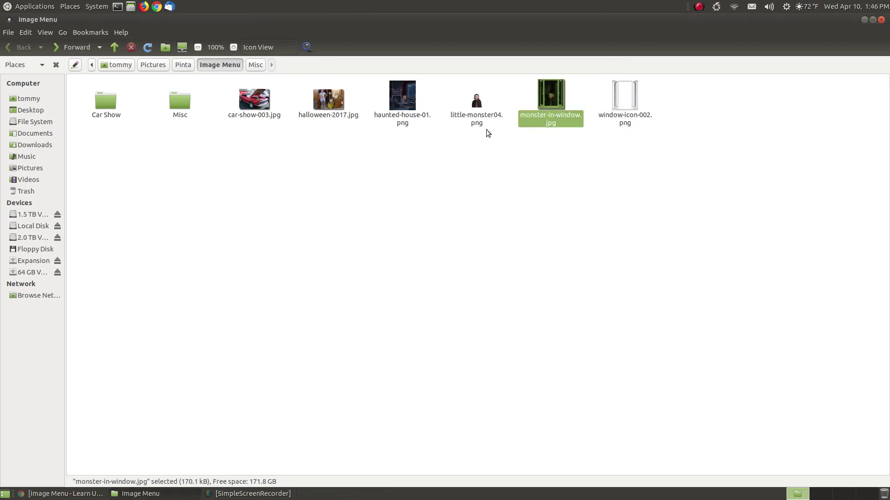
{"action": "double_click", "coordinate": [408, 106]}
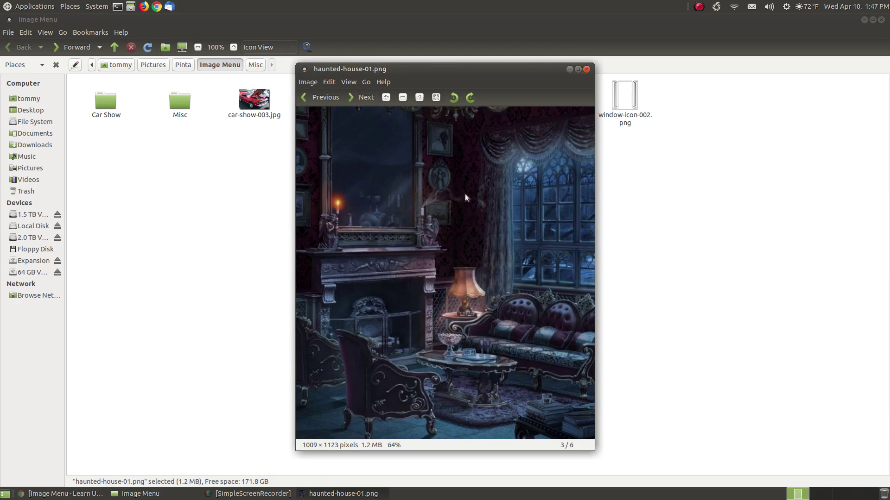
{"action": "left_click", "coordinate": [587, 69]}
{"action": "double_click", "coordinate": [478, 98]}
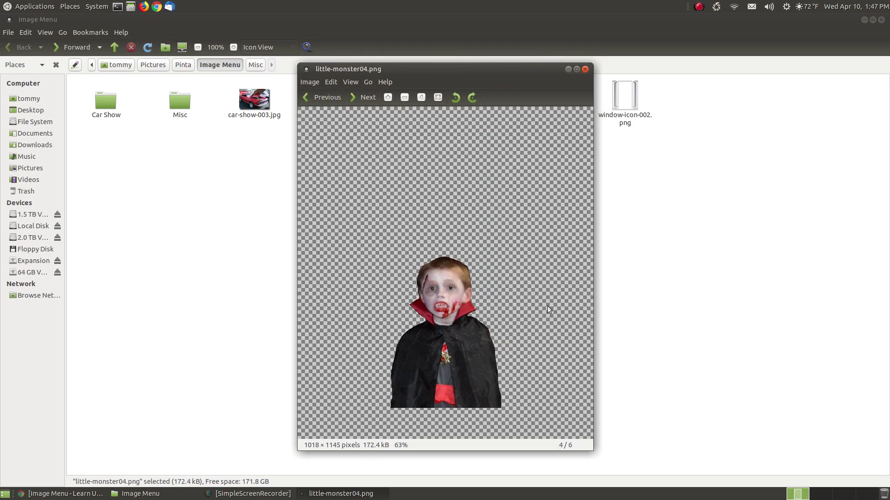
{"action": "left_click", "coordinate": [586, 69]}
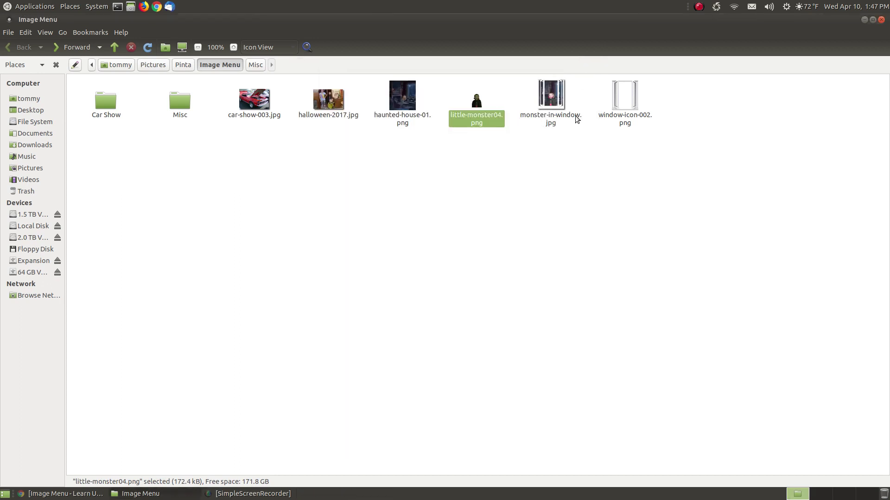
{"action": "left_click", "coordinate": [559, 103]}
{"action": "double_click", "coordinate": [559, 103]}
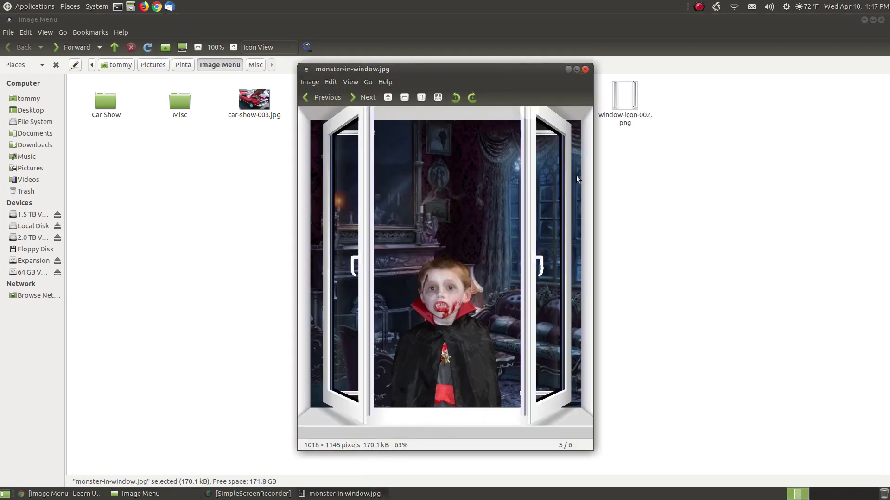
{"action": "left_click", "coordinate": [586, 69]}
Step: Minimize Caja, bring back Chrome's Image Menu tutorial, and scroll to Crop to Selection
{"action": "left_click", "coordinate": [861, 20]}
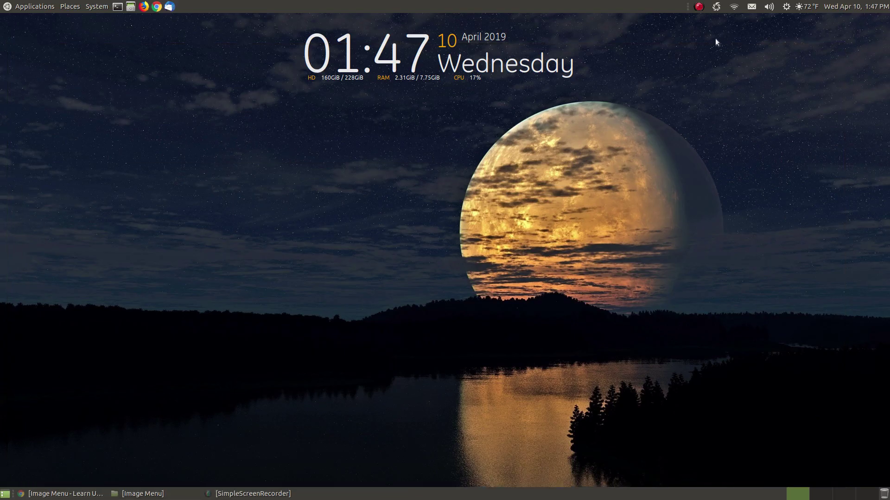
{"action": "left_click", "coordinate": [44, 493]}
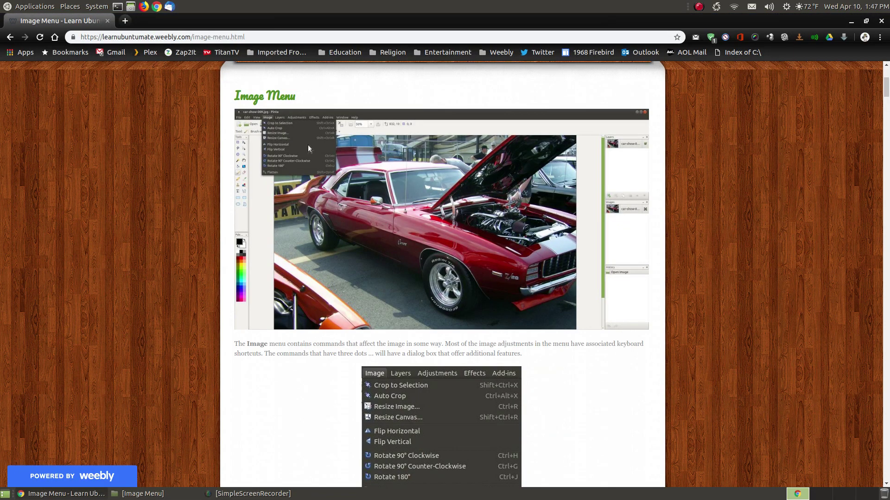
{"action": "scroll", "coordinate": [516, 337], "scroll_direction": "down", "scroll_amount": 4}
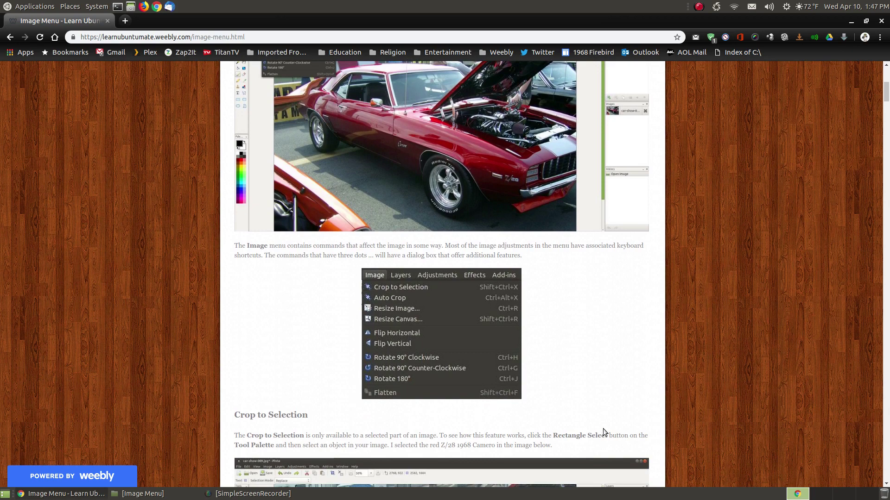
{"action": "scroll", "coordinate": [777, 304], "scroll_direction": "down", "scroll_amount": 5}
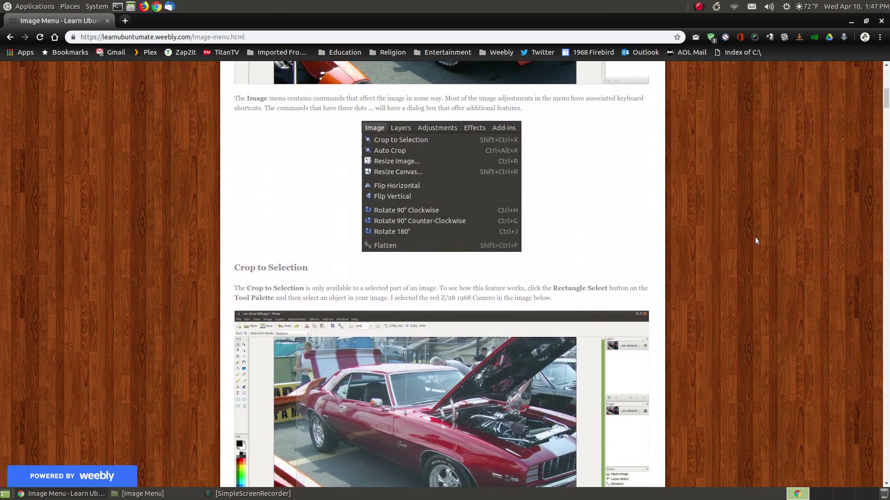